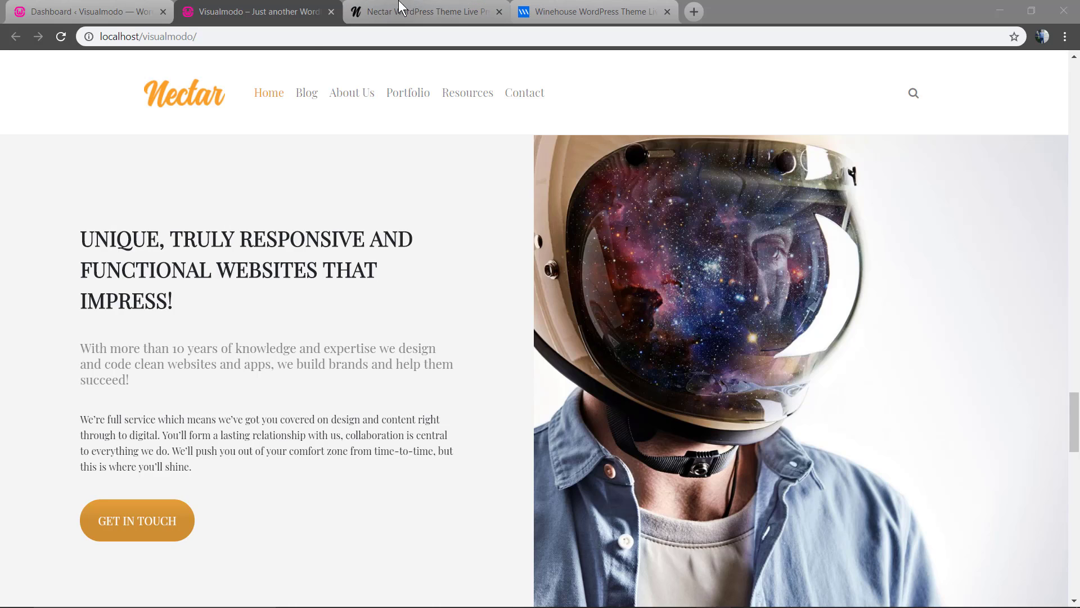
# Compare the Nectar and Winehouse demos with the local site, then go to the admin Dashboard
pyautogui.click(427, 12)
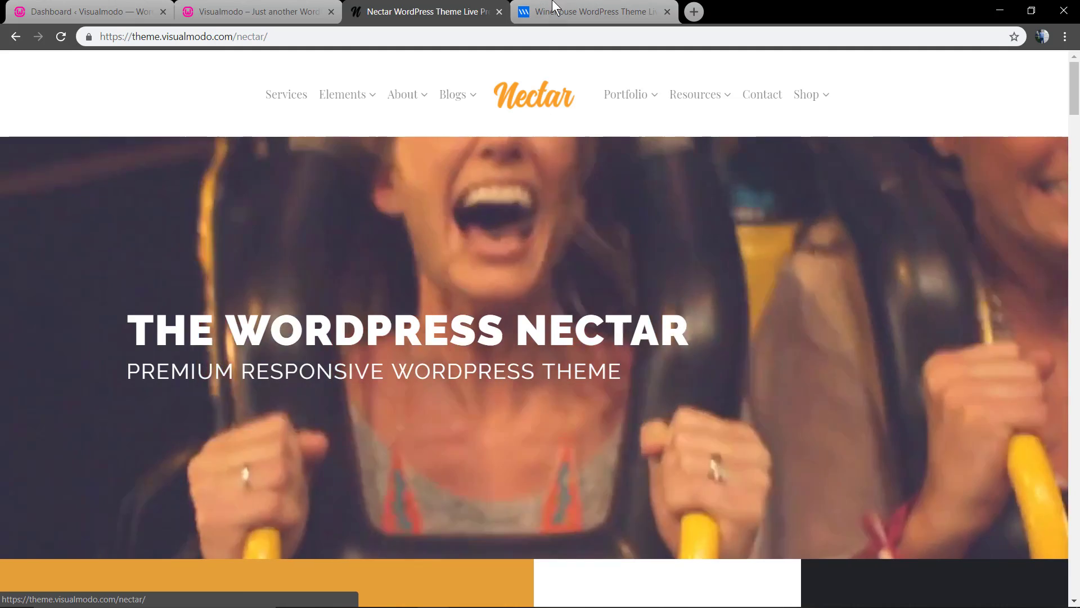
pyautogui.click(550, 11)
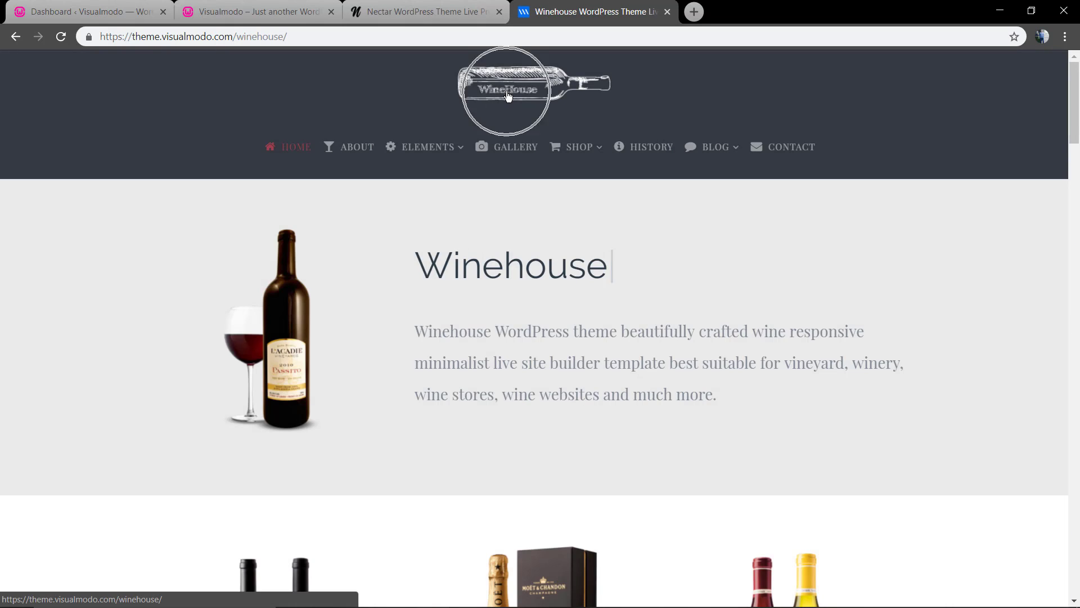
pyautogui.click(252, 13)
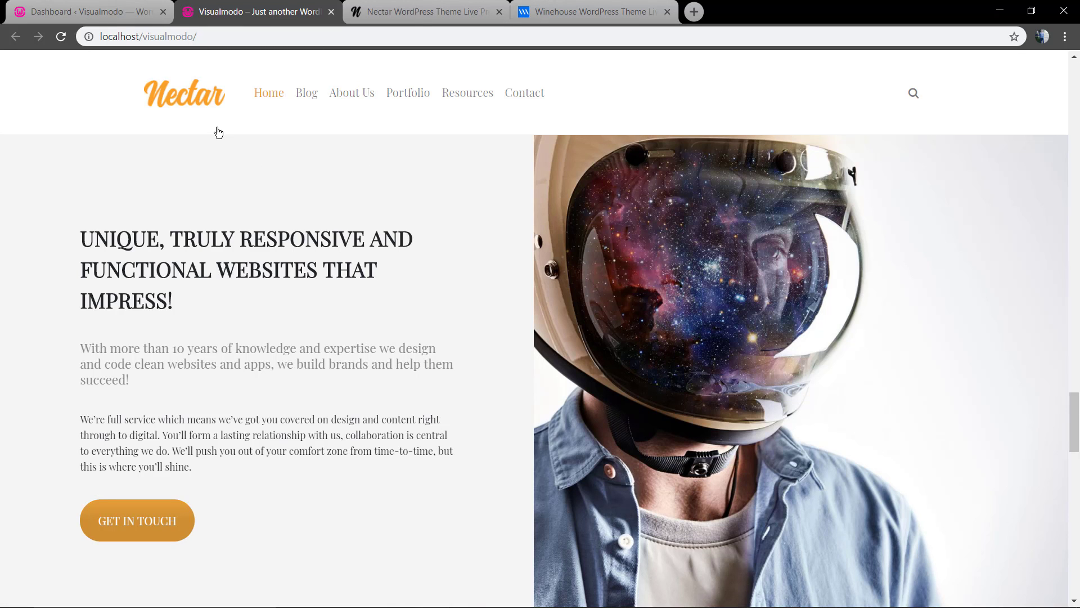
pyautogui.click(88, 6)
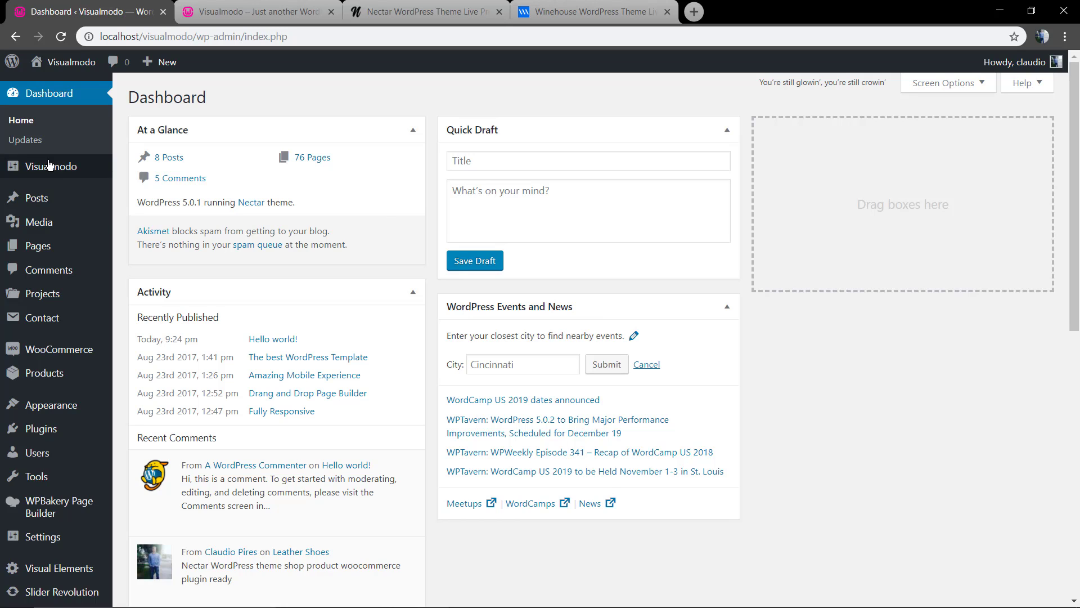
# Save the fifth Header Layout (centered logo, menu below) in Theme Options and reload the homepage
pyautogui.moveTo(72, 166)
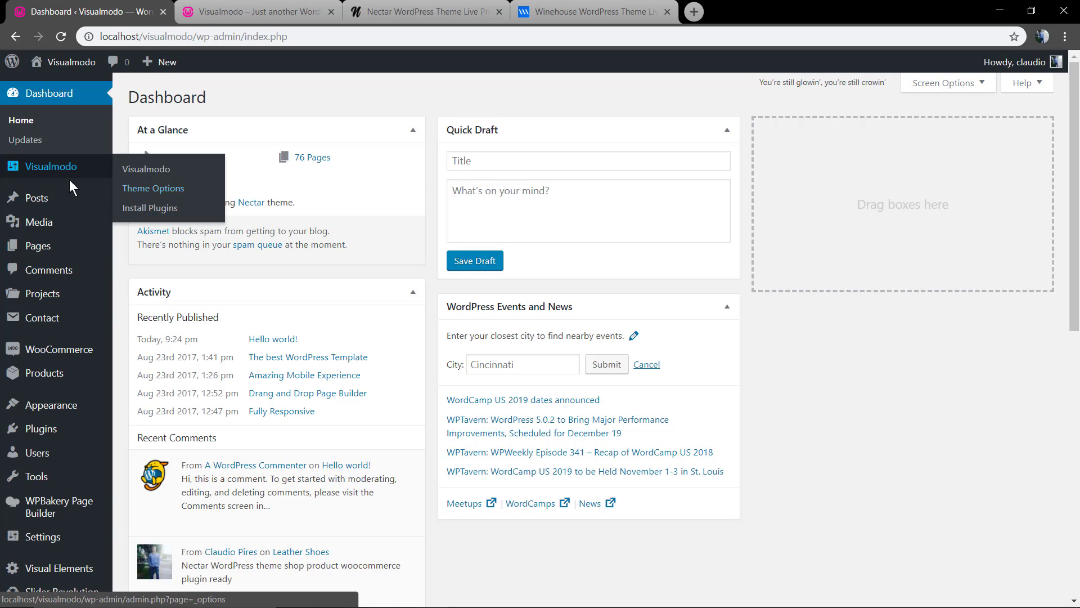
pyautogui.click(143, 195)
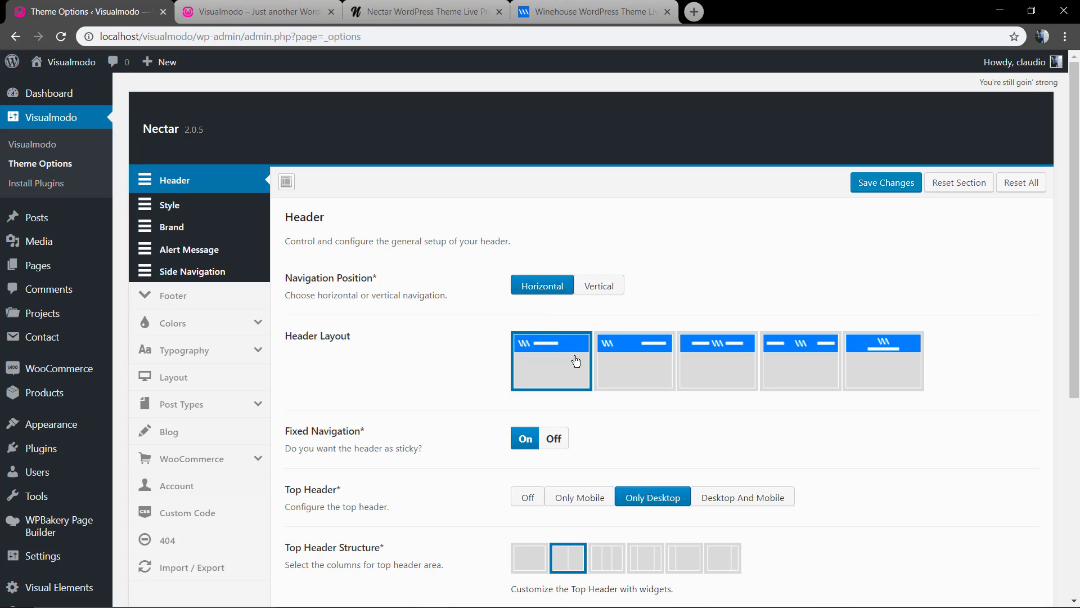
pyautogui.click(887, 358)
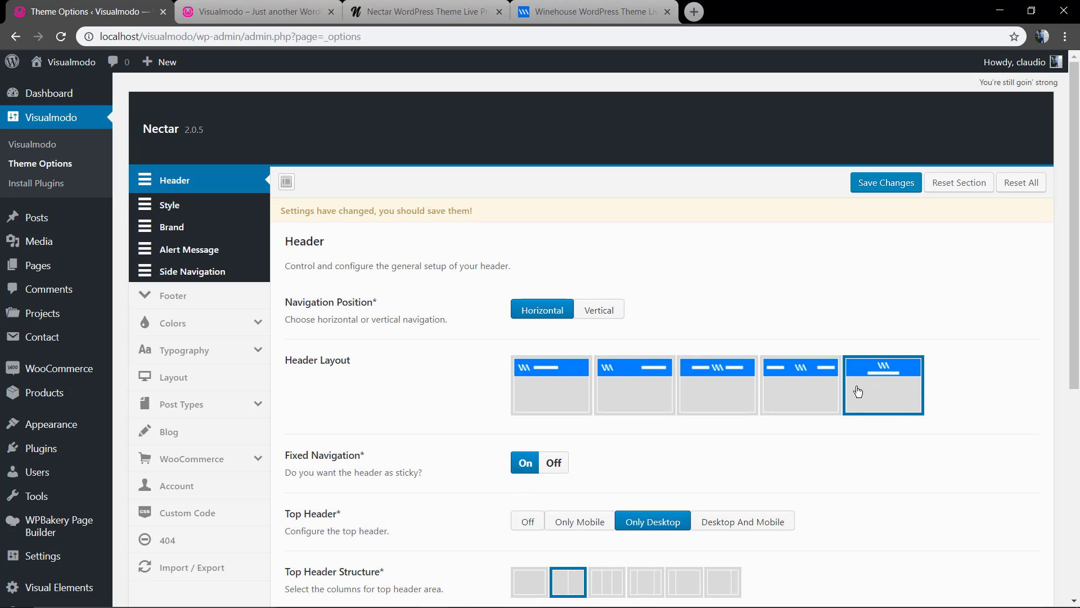
pyautogui.click(886, 181)
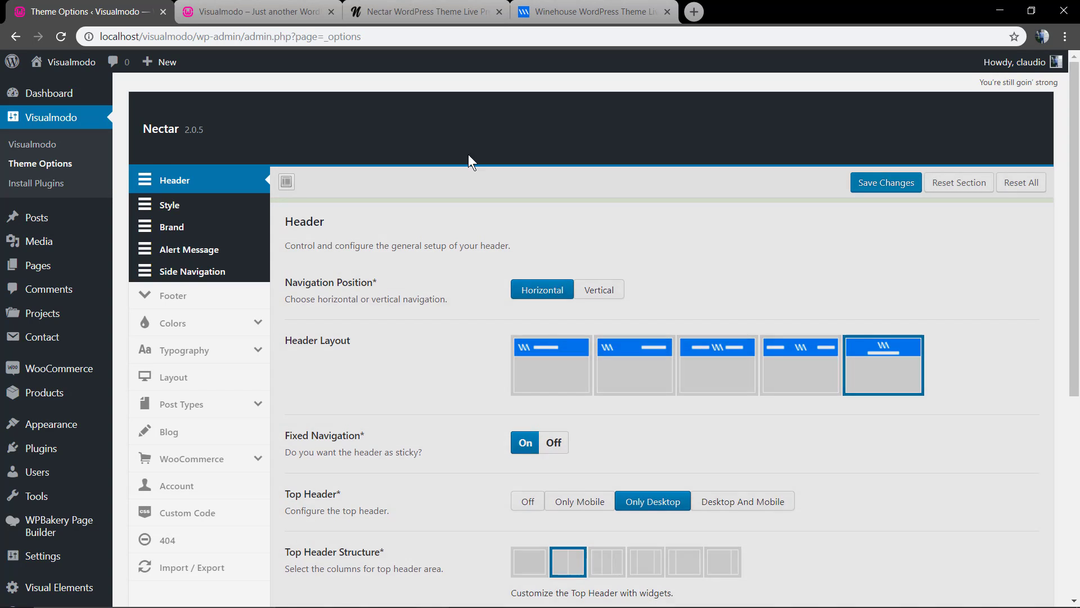
pyautogui.click(263, 10)
pyautogui.press('F5')
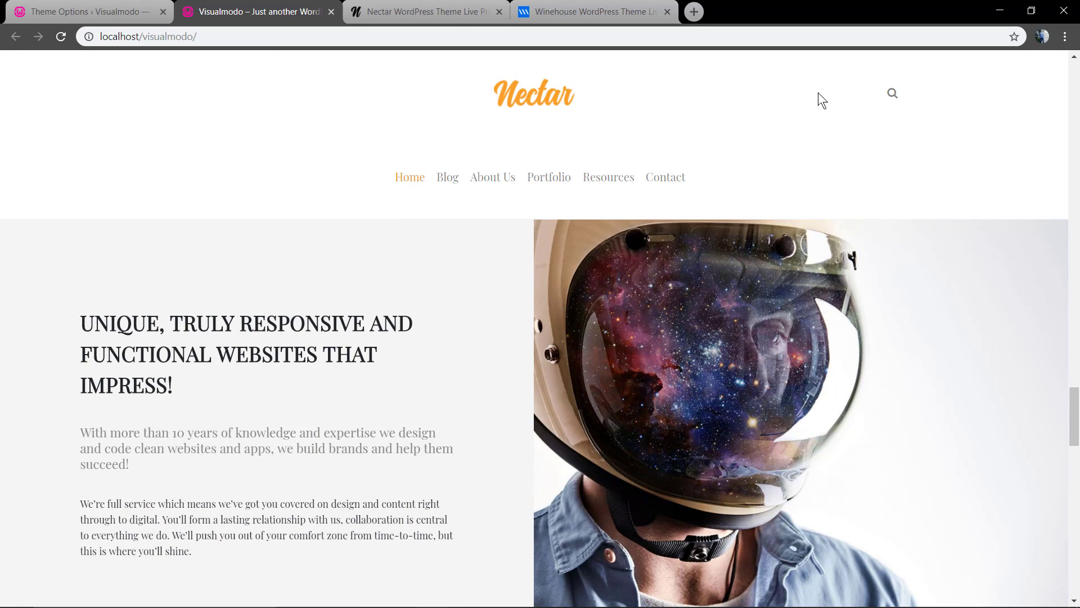
# Save the third Header Layout (logo between menus) and preview it on the reloaded homepage
pyautogui.click(112, 11)
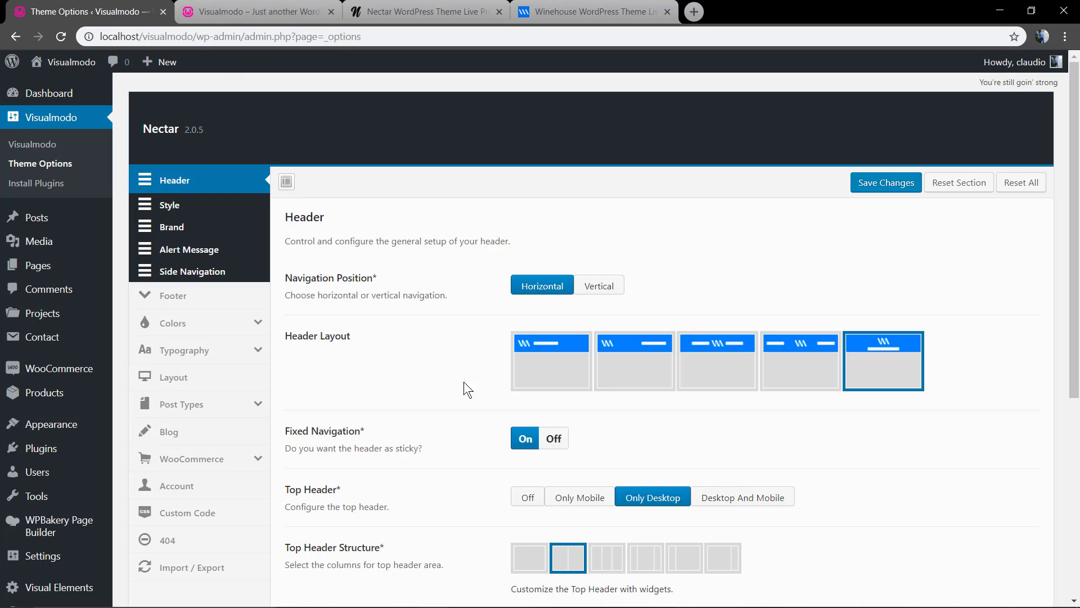
pyautogui.click(710, 370)
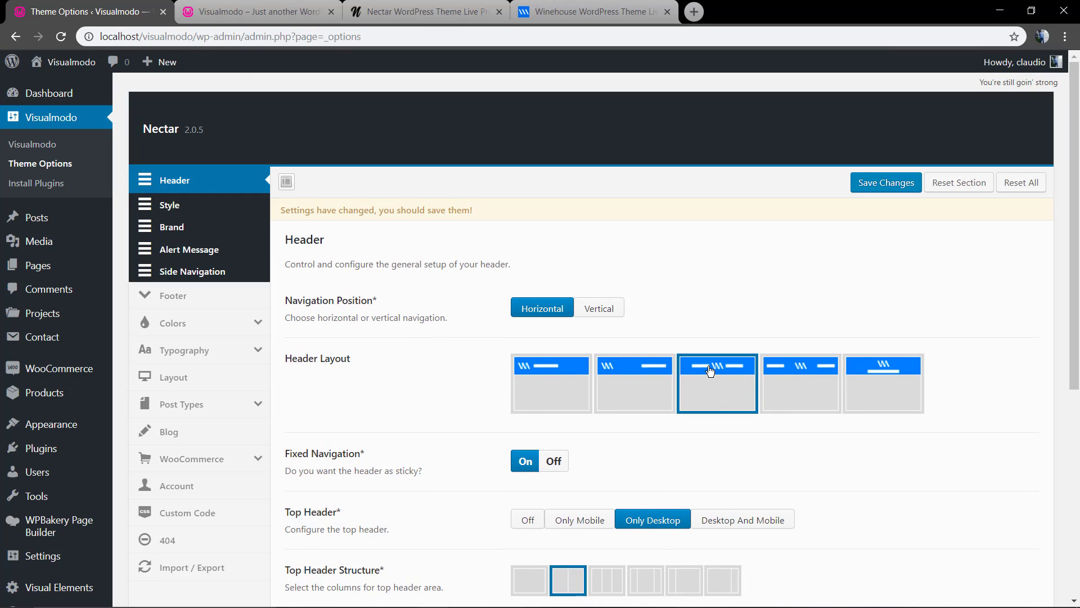
pyautogui.click(880, 185)
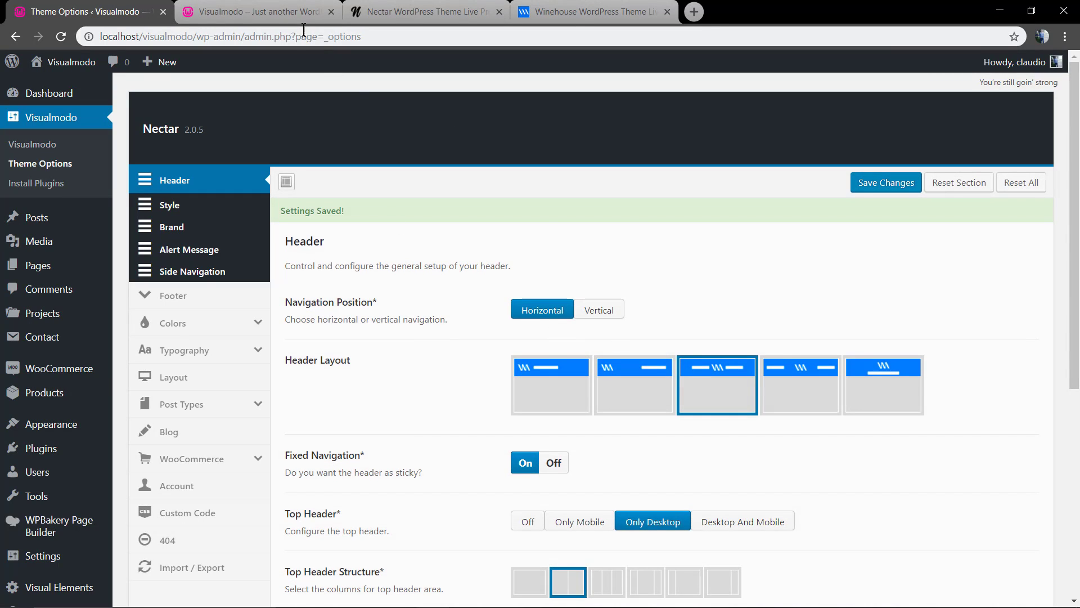
pyautogui.click(293, 11)
pyautogui.press('F5')
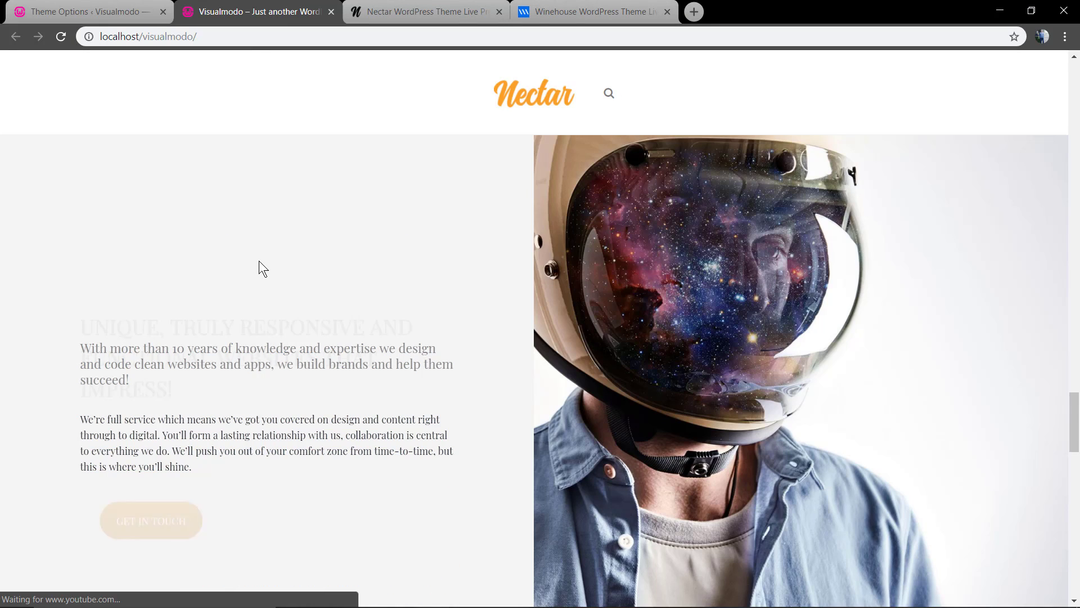
pyautogui.click(612, 96)
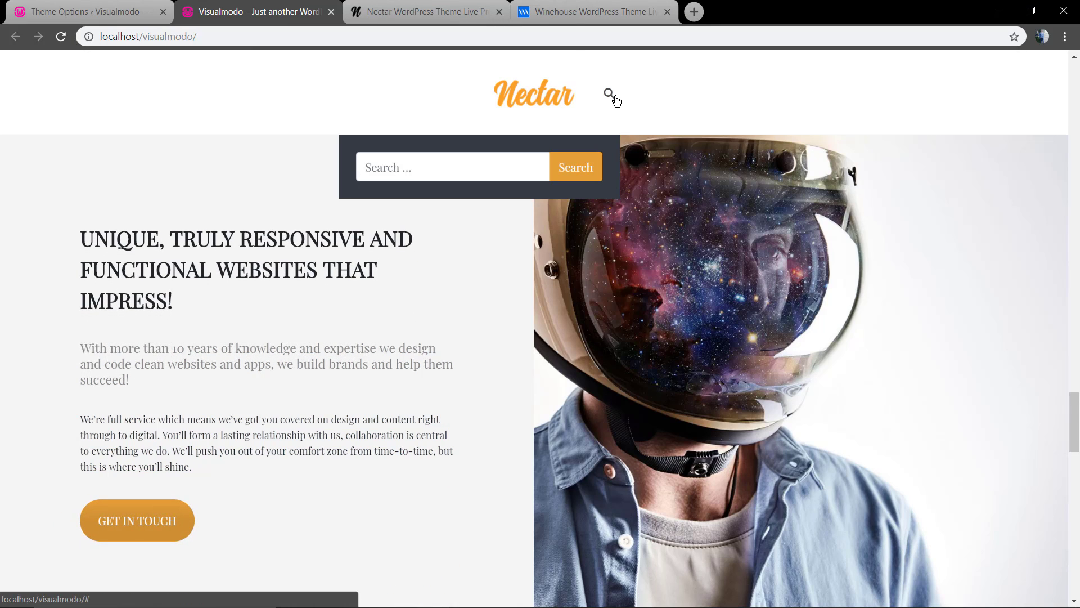
pyautogui.click(653, 113)
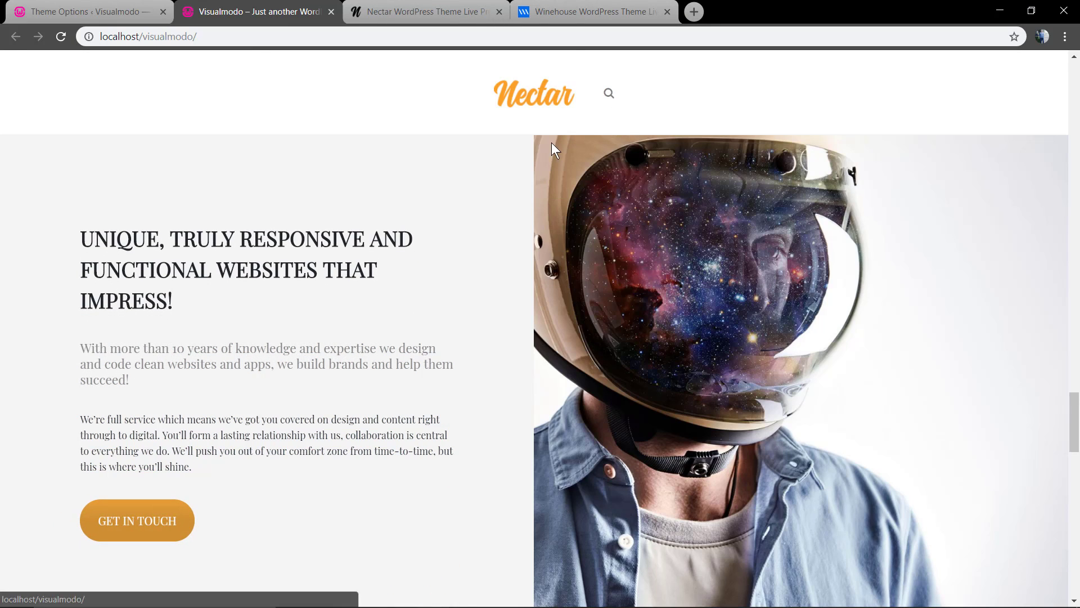
# Go to Appearance > Menus from the admin sidebar
pyautogui.click(92, 4)
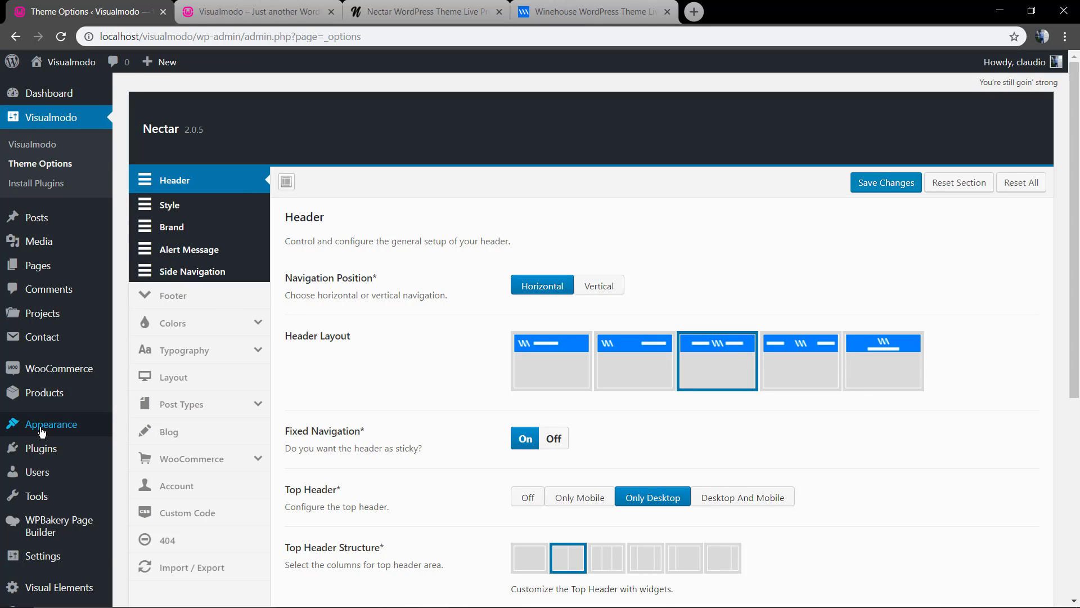
pyautogui.moveTo(41, 432)
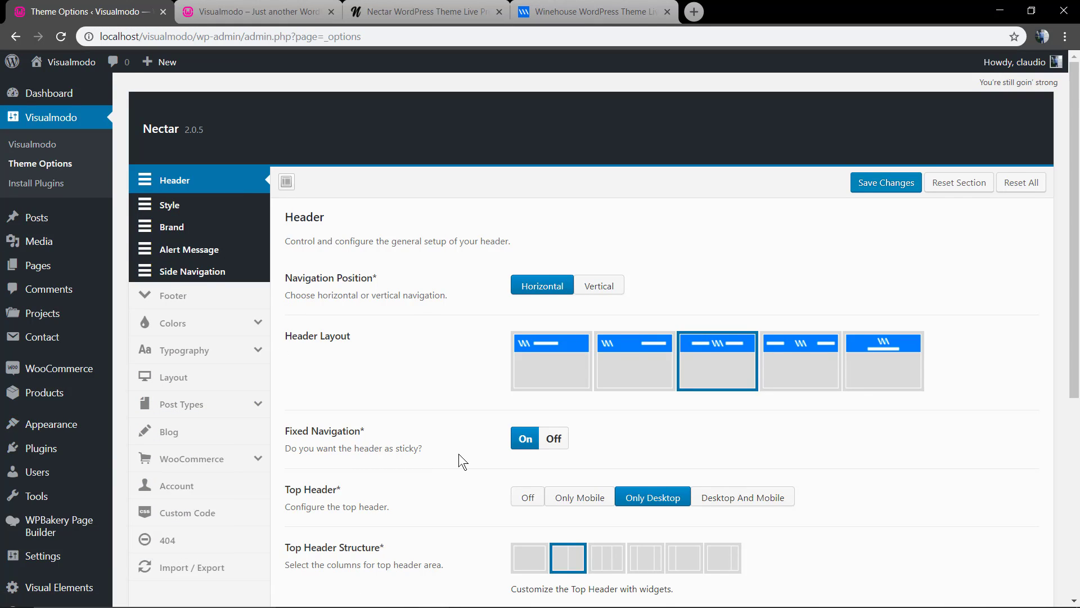
pyautogui.scroll(-2, 458, 453)
pyautogui.scroll(-2, 454, 461)
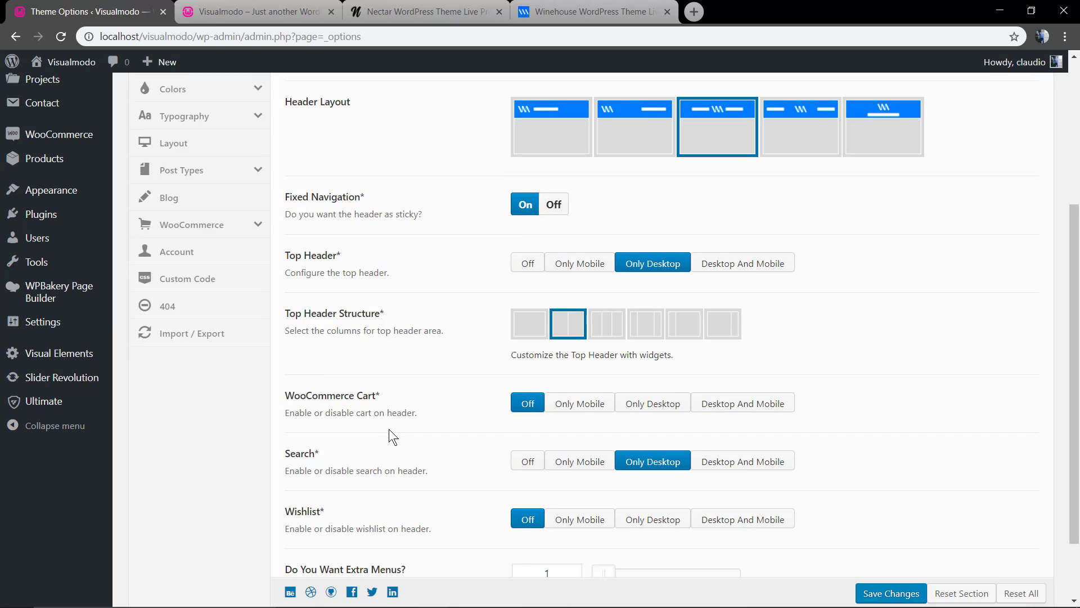
pyautogui.moveTo(16, 190)
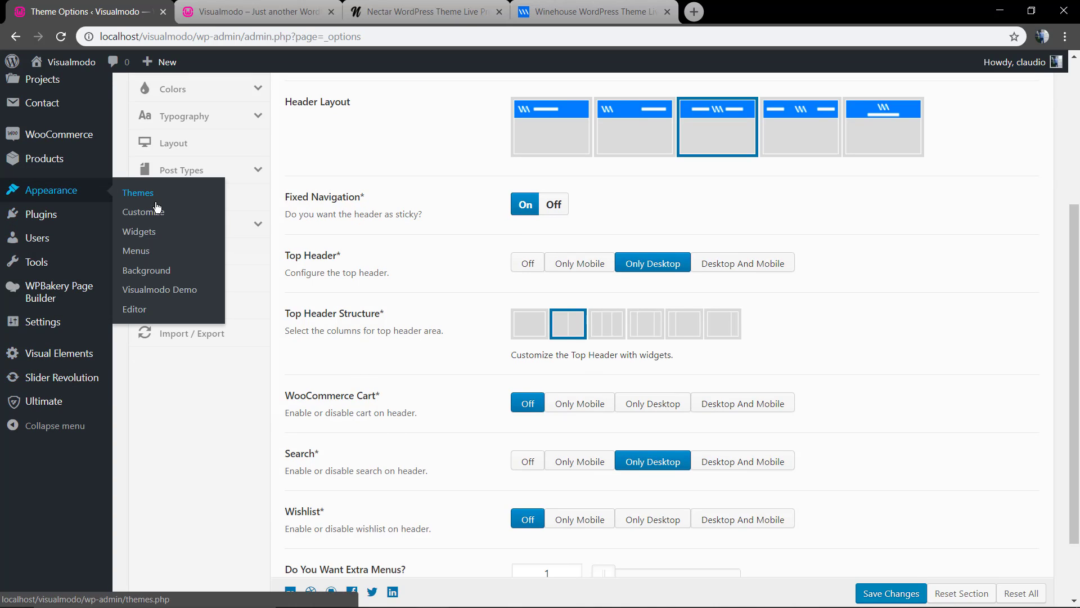
pyautogui.click(140, 253)
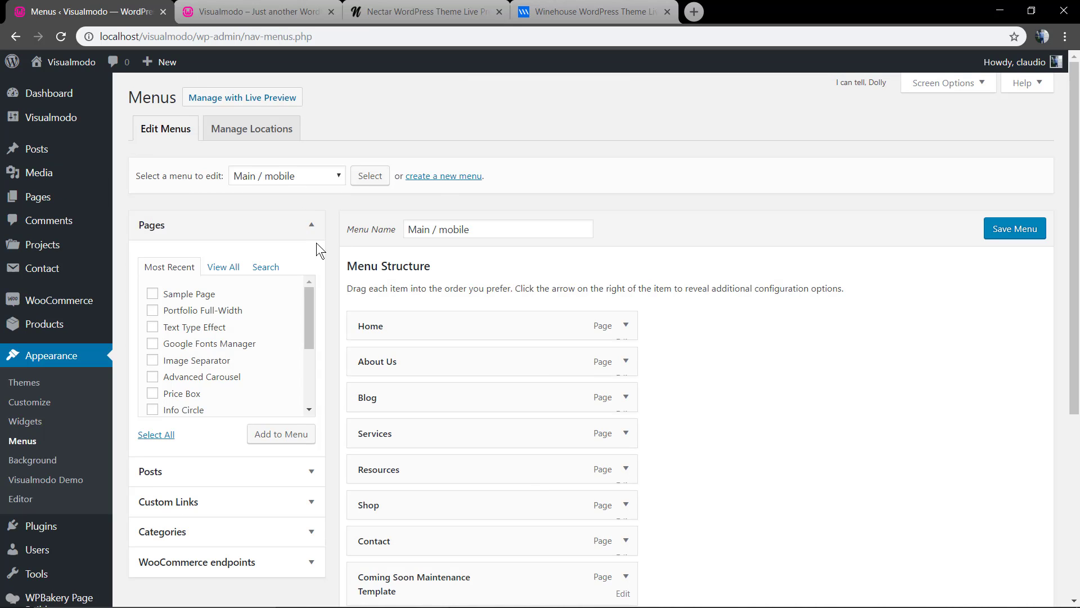
# Try creating a new menu named Left, which is rejected as a name conflict
pyautogui.click(438, 178)
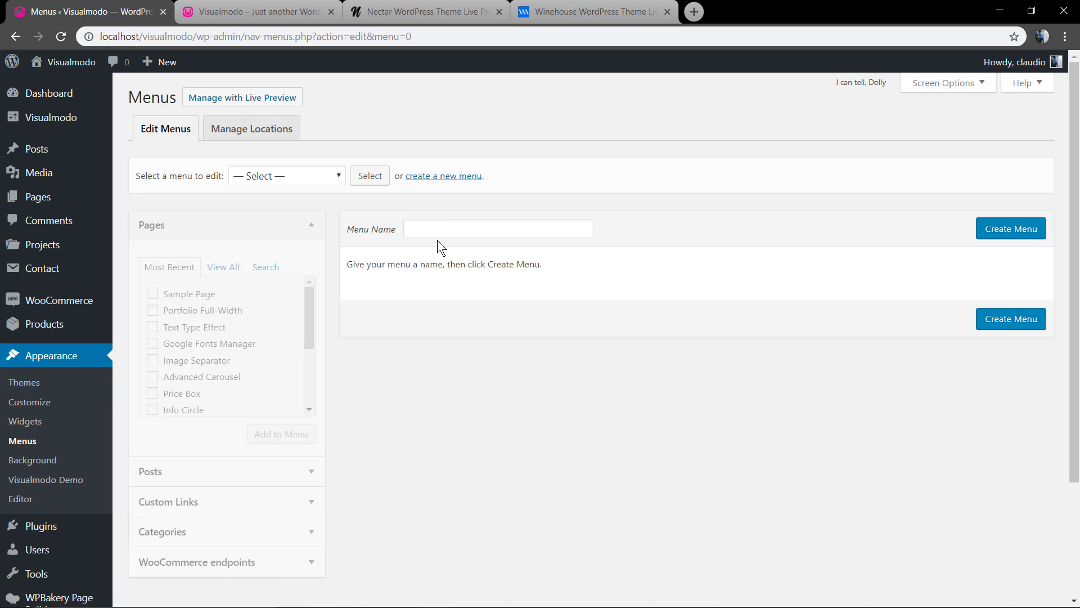
pyautogui.click(435, 230)
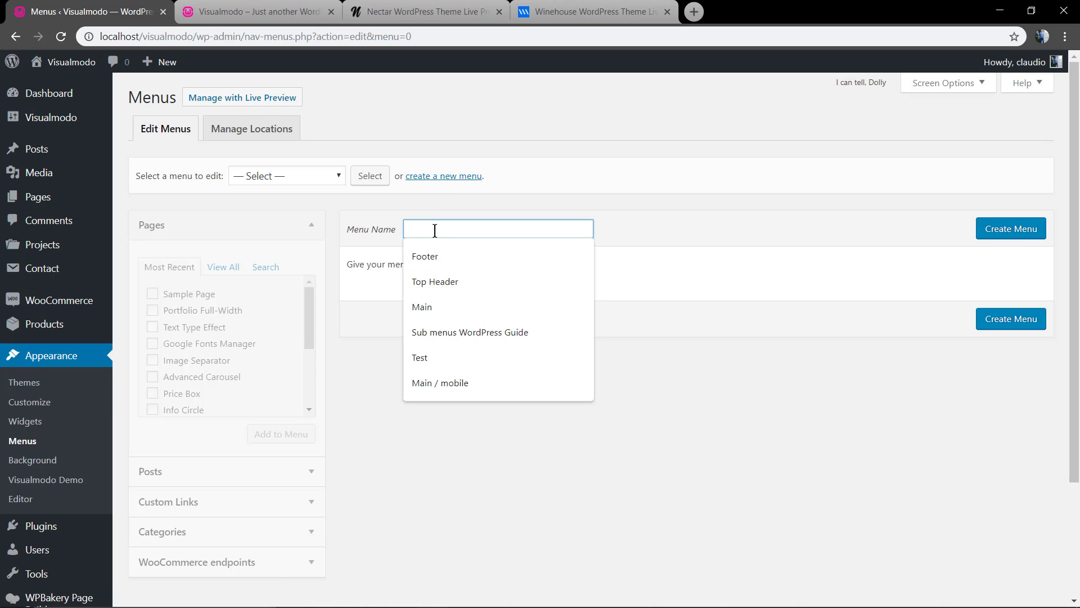
pyautogui.write('Left')
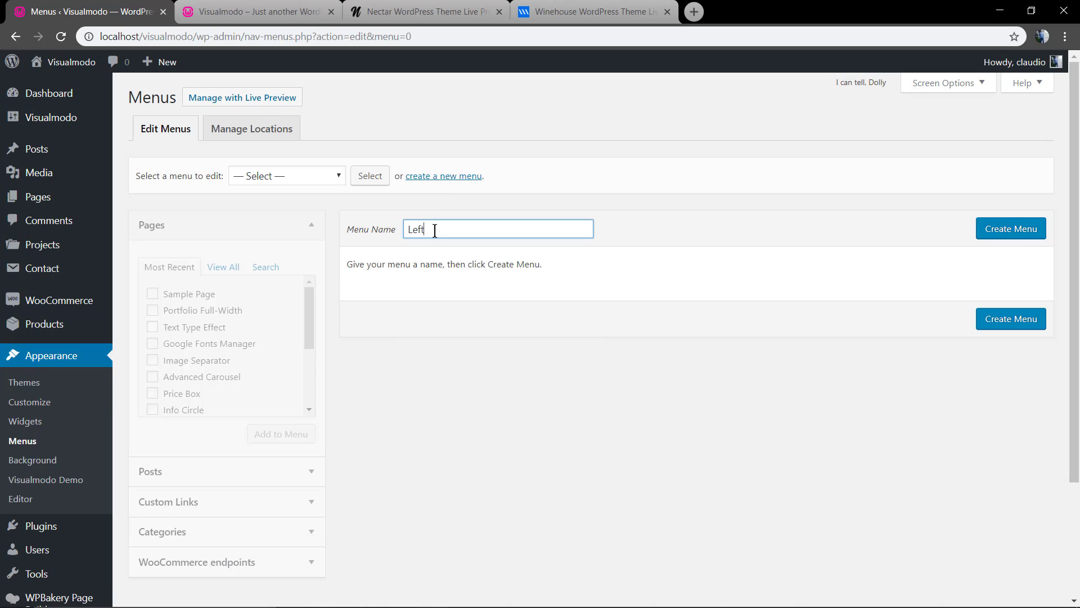
pyautogui.click(991, 236)
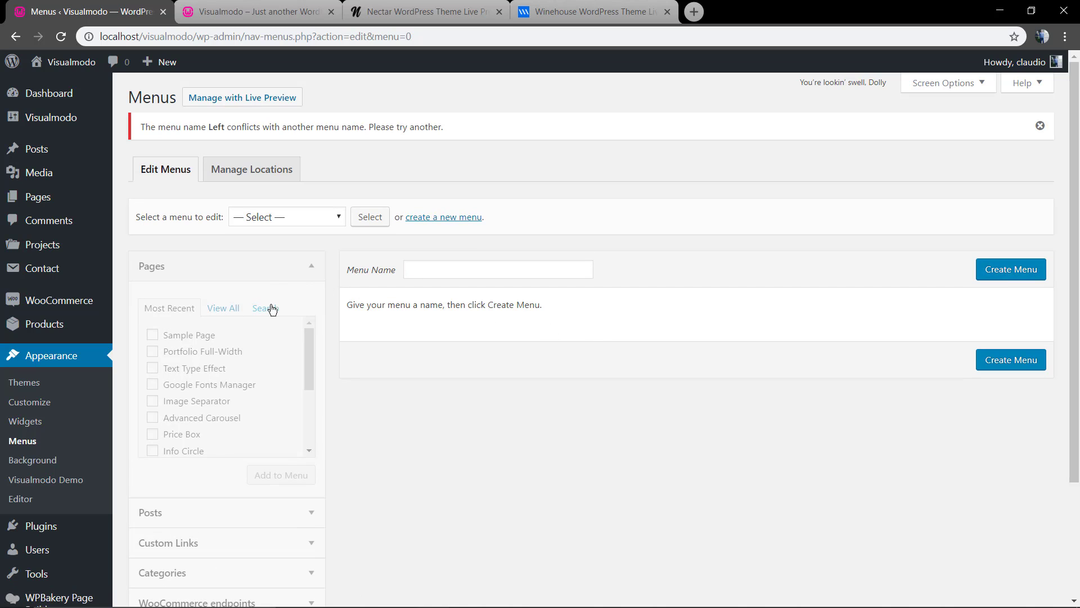
# Try creating a menu named Right, also rejected, then open the existing-menus dropdown
pyautogui.click(435, 218)
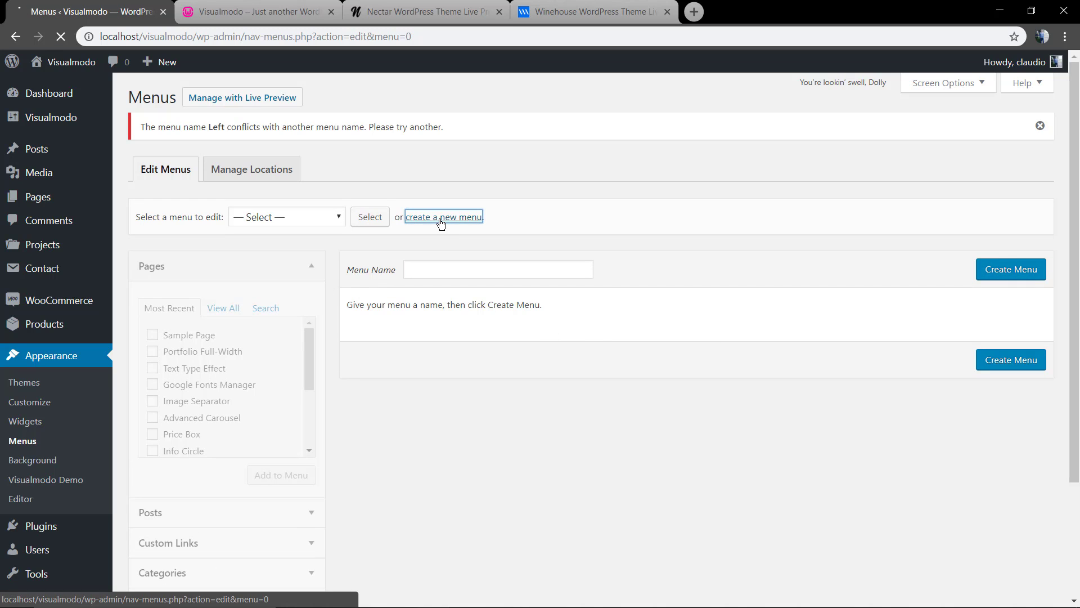
pyautogui.click(456, 228)
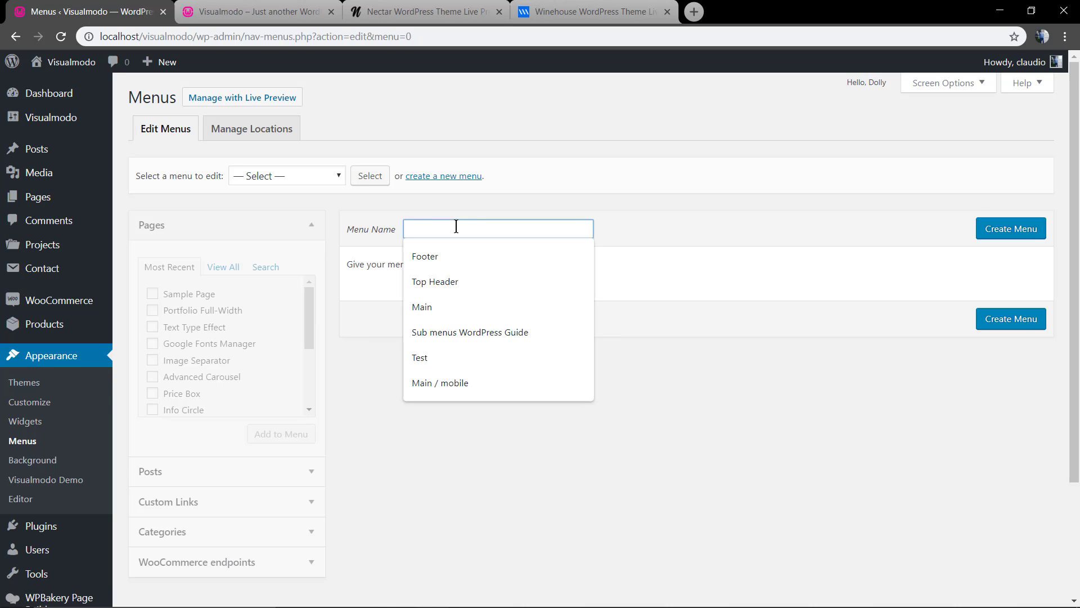
pyautogui.write('Right')
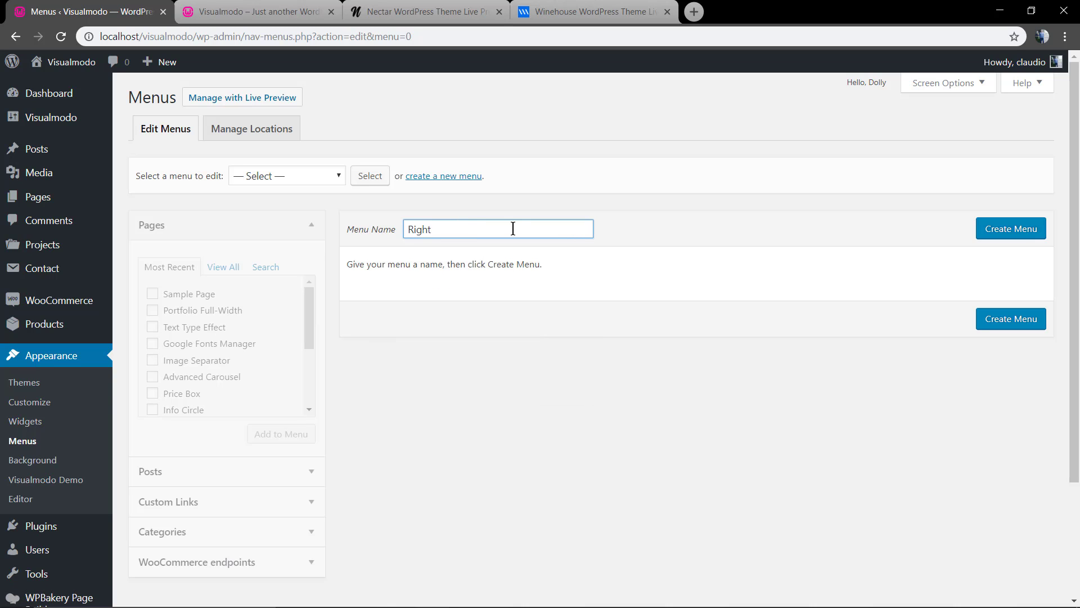
pyautogui.click(1007, 235)
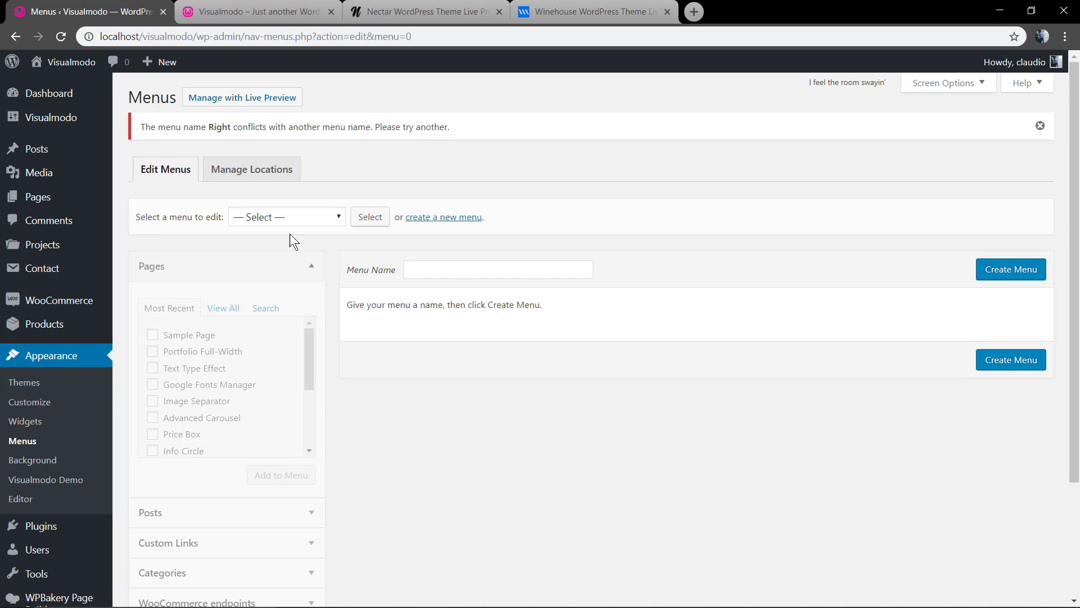
pyautogui.click(277, 216)
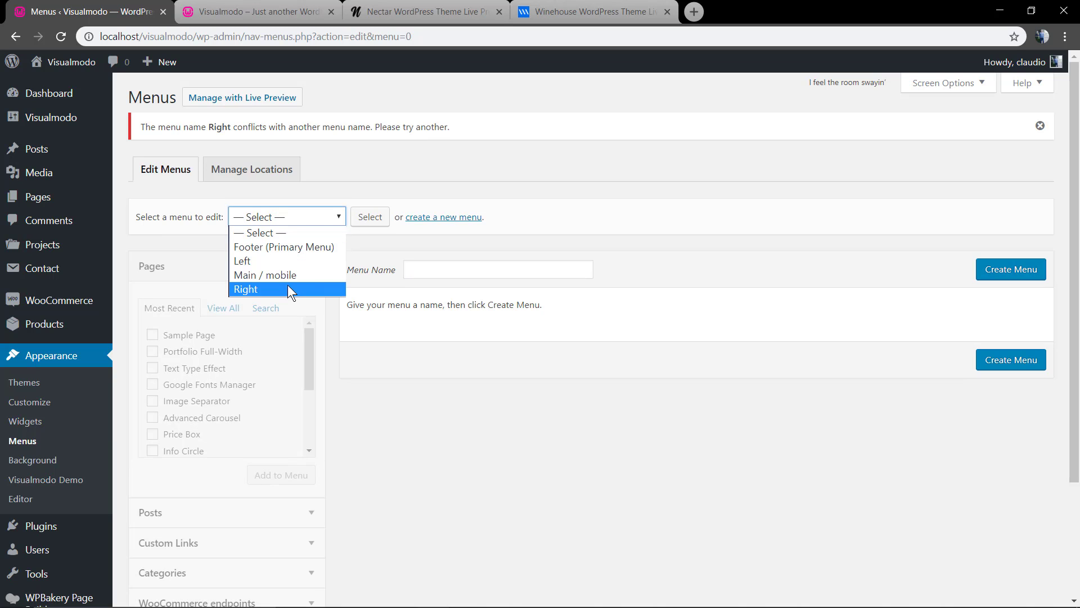
# Load the Left menu for editing and add the Modal page to it
pyautogui.click(279, 261)
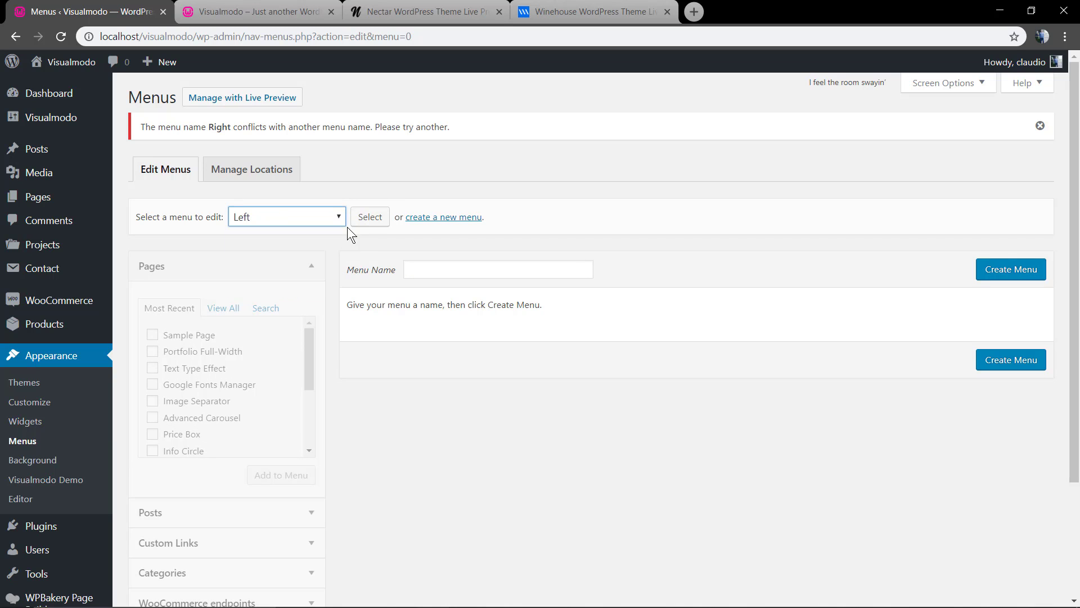
pyautogui.click(368, 219)
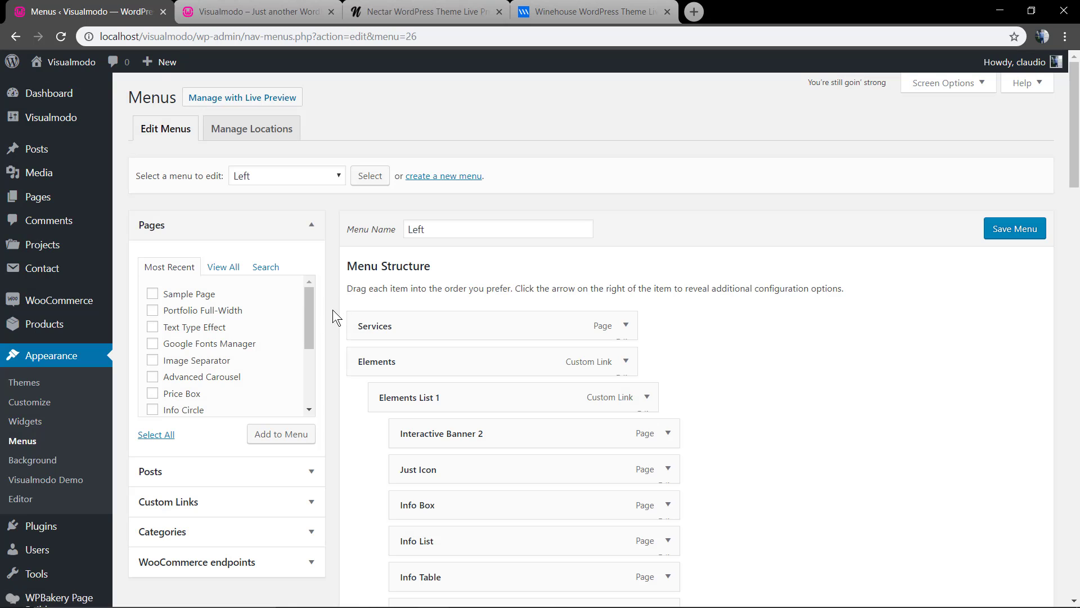
pyautogui.scroll(-2, 251, 336)
pyautogui.click(190, 376)
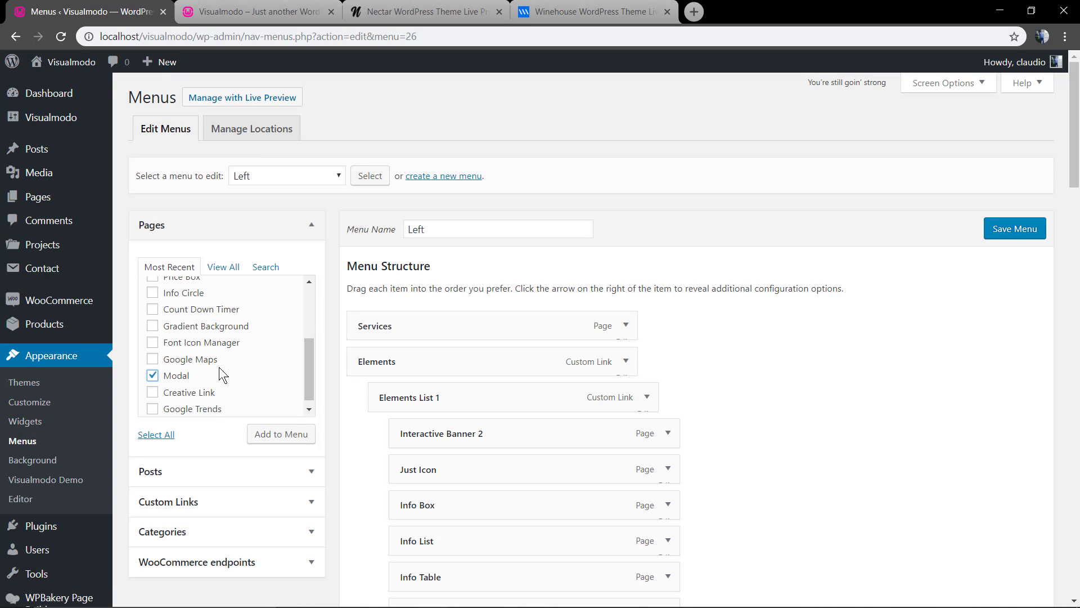
pyautogui.scroll(-1, 248, 363)
pyautogui.click(283, 435)
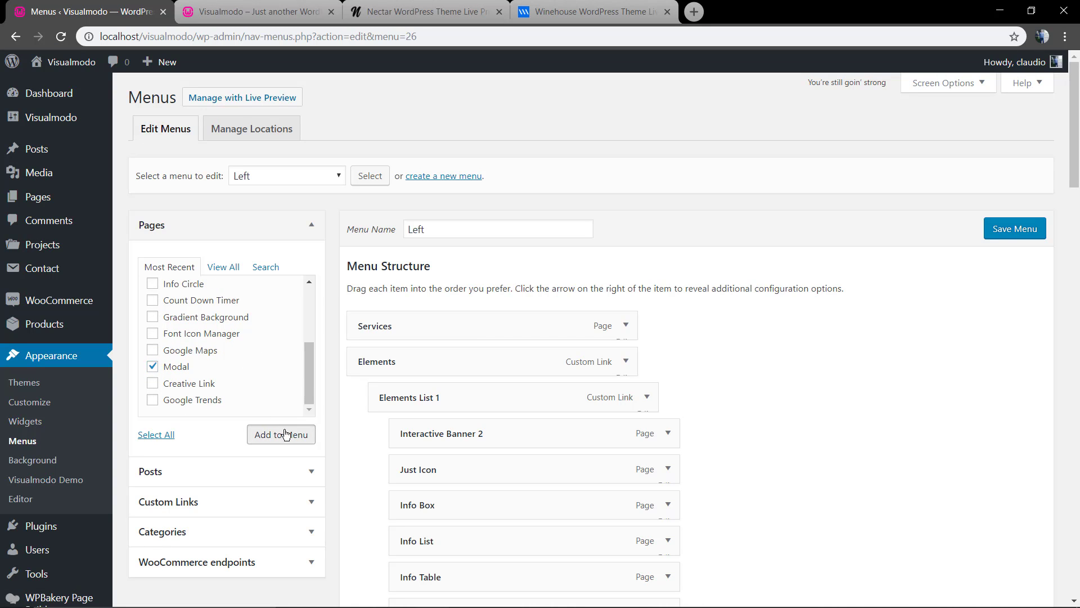
# Add the Home and About Me pages to the Left menu from Pages > View All
pyautogui.click(223, 267)
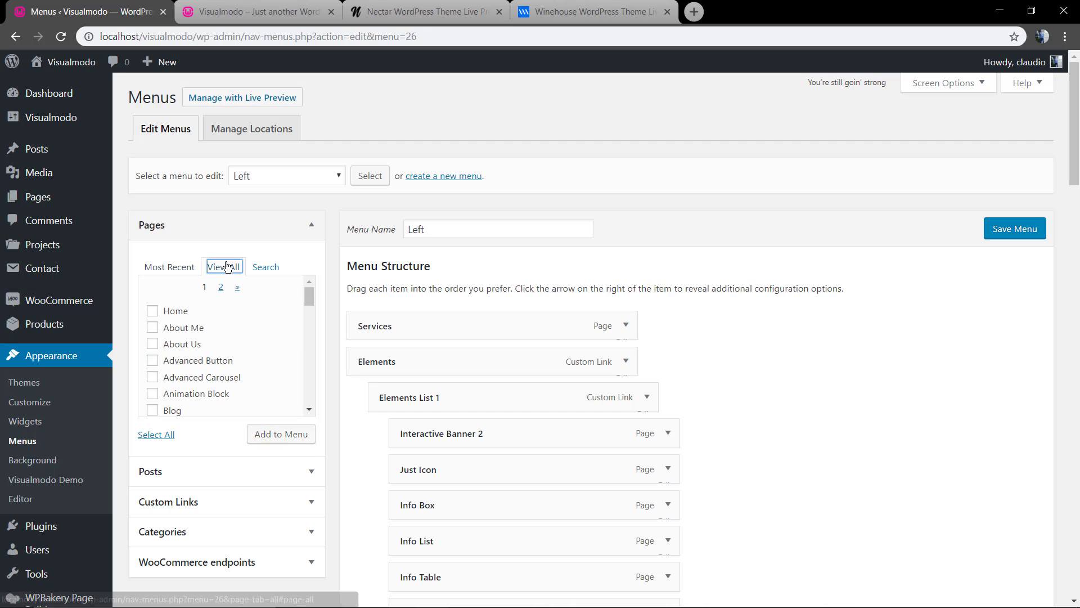
pyautogui.click(169, 328)
pyautogui.click(172, 311)
pyautogui.click(291, 435)
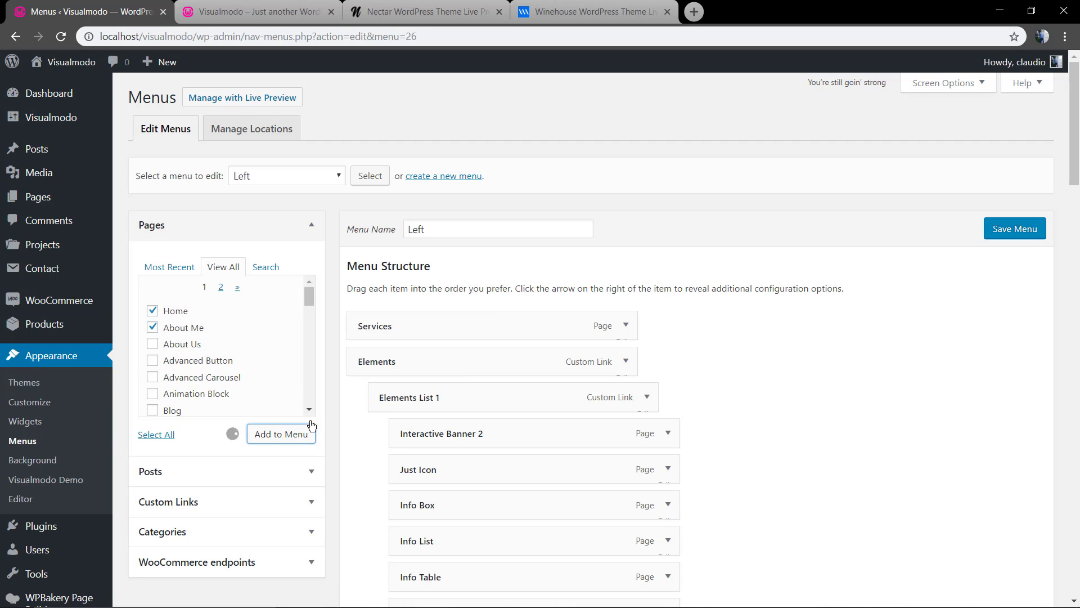
# Remove the stray Modal item from the Left menu structure
pyautogui.scroll(-20, 498, 347)
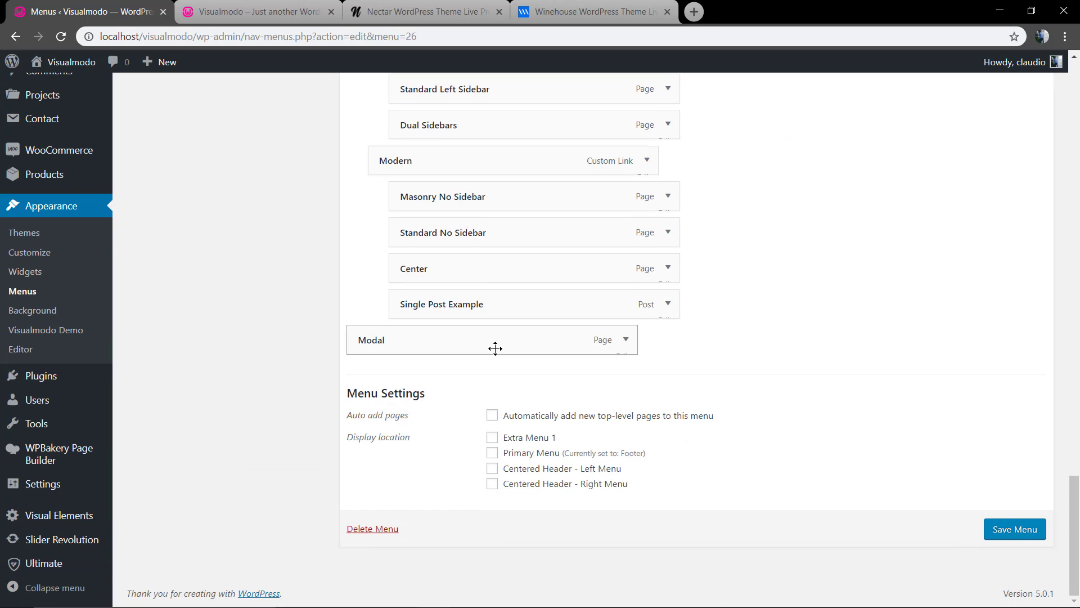
pyautogui.scroll(20, 496, 349)
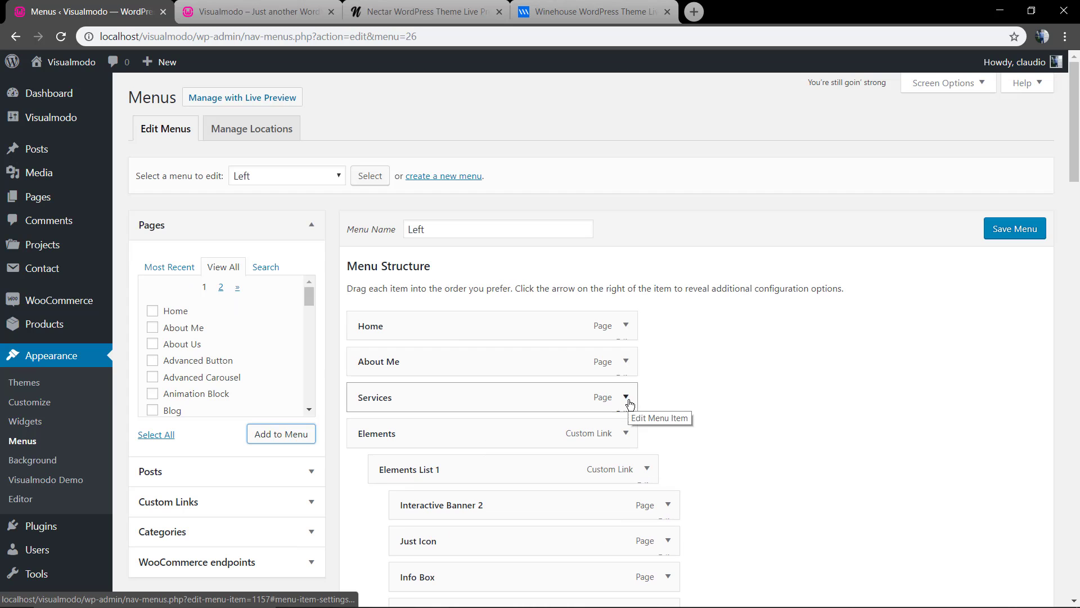
pyautogui.scroll(-20, 629, 403)
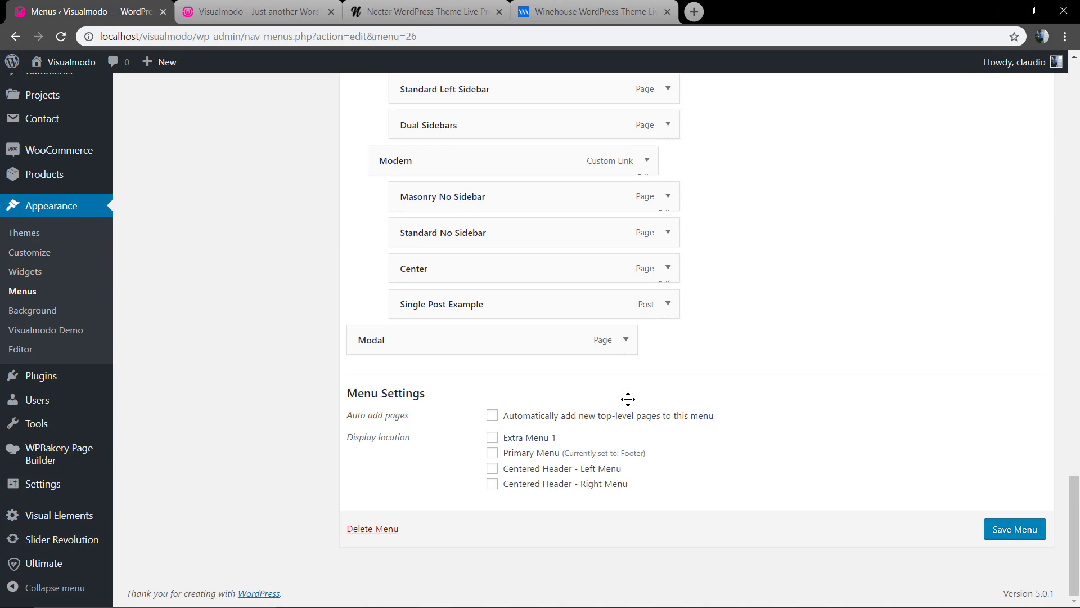
pyautogui.click(625, 340)
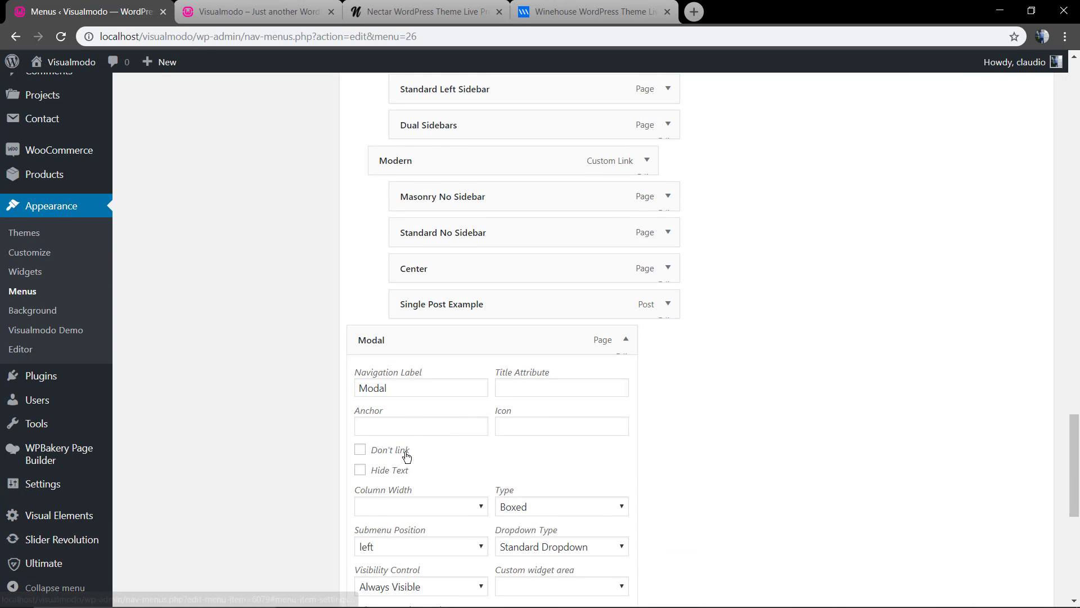
pyautogui.scroll(-7, 394, 439)
pyautogui.click(370, 336)
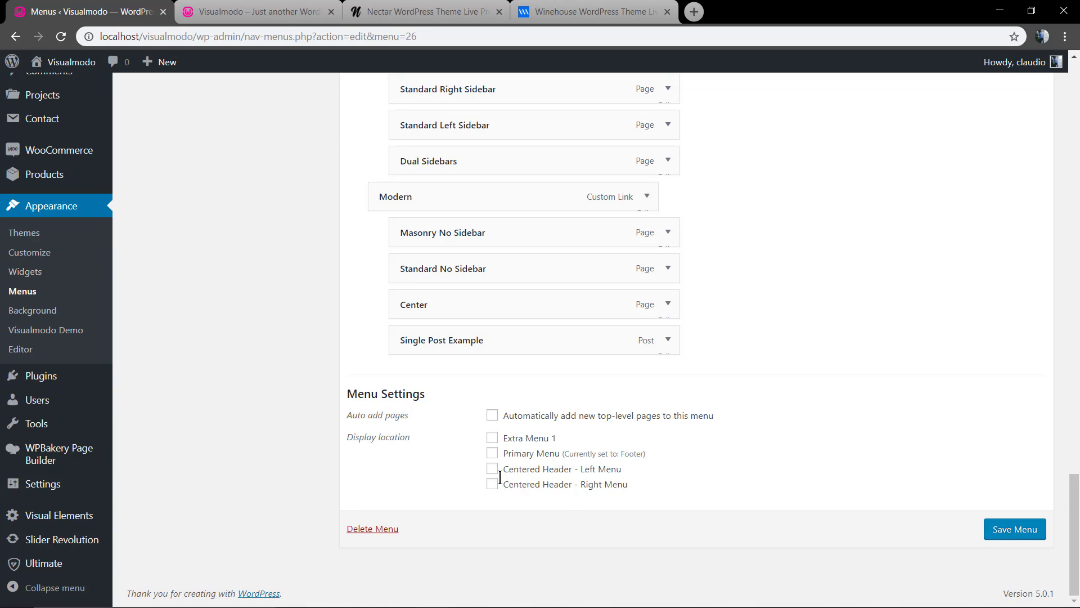
# Assign the Left menu to Centered Header - Left Menu and save it
pyautogui.click(517, 472)
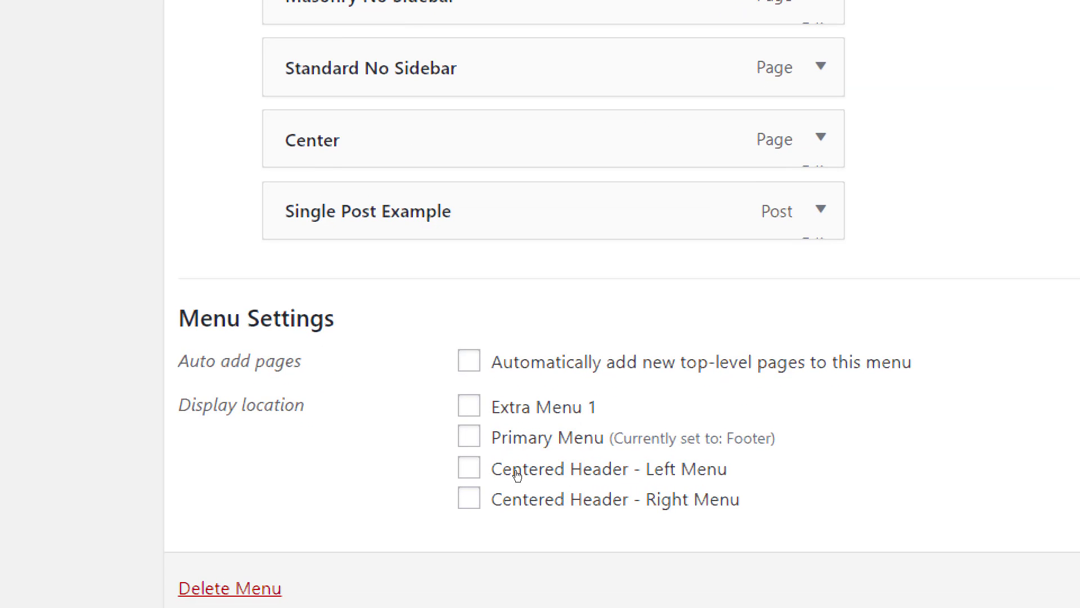
pyautogui.click(497, 474)
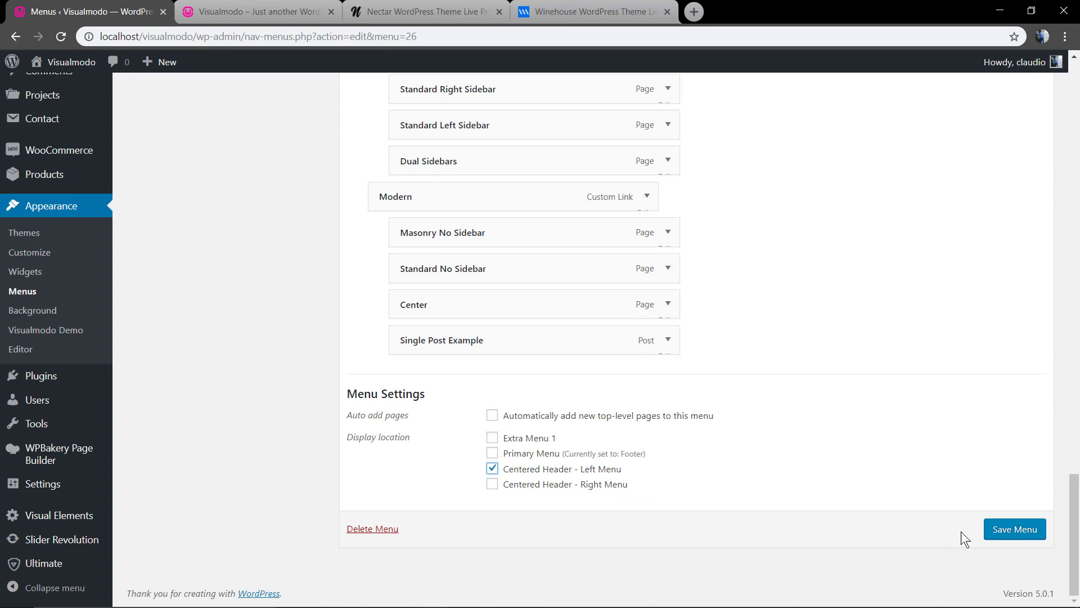
pyautogui.click(1004, 532)
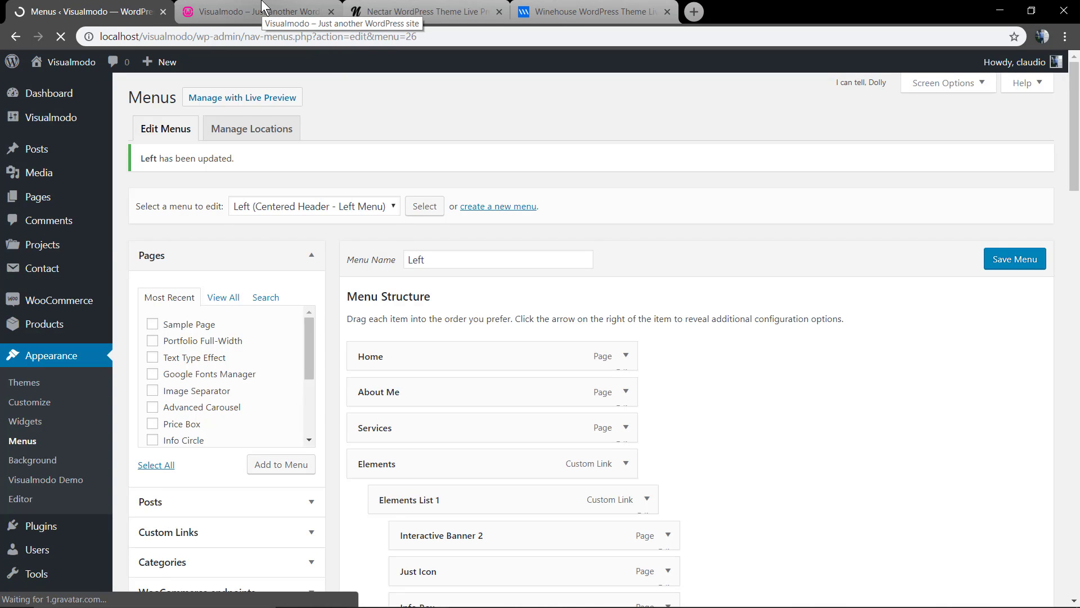
# Reload the live site to check the header, then return to the Menus editor
pyautogui.click(262, 7)
pyautogui.press('F5')
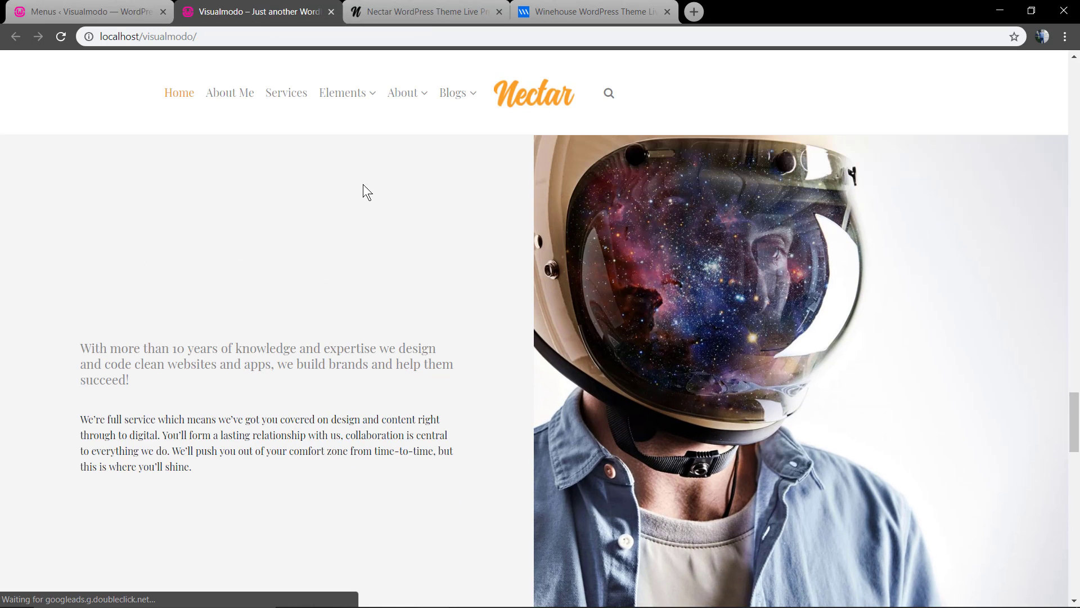
pyautogui.moveTo(459, 102)
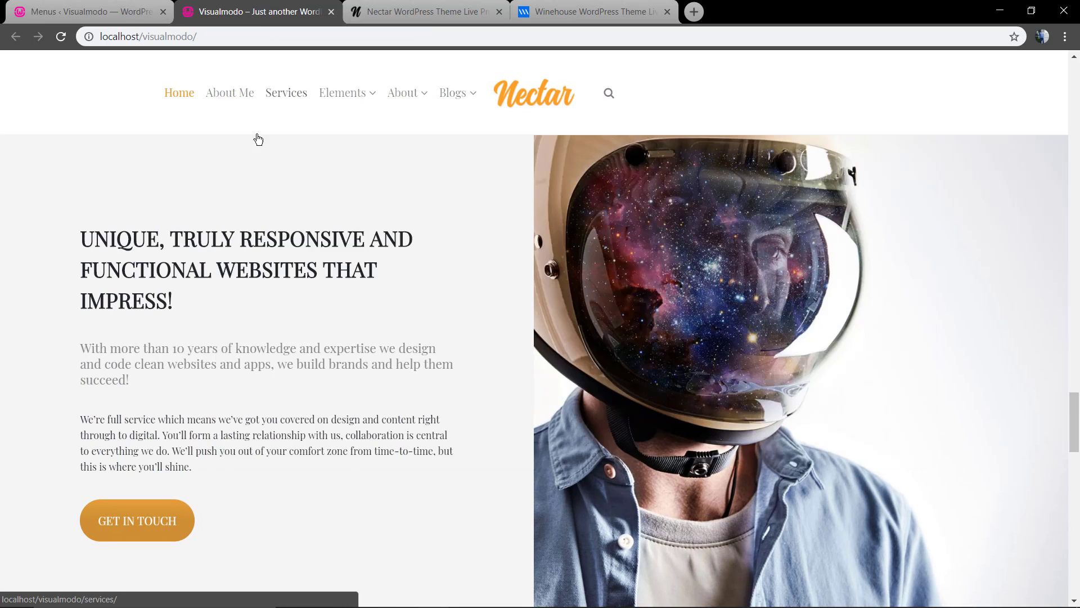
pyautogui.click(105, 8)
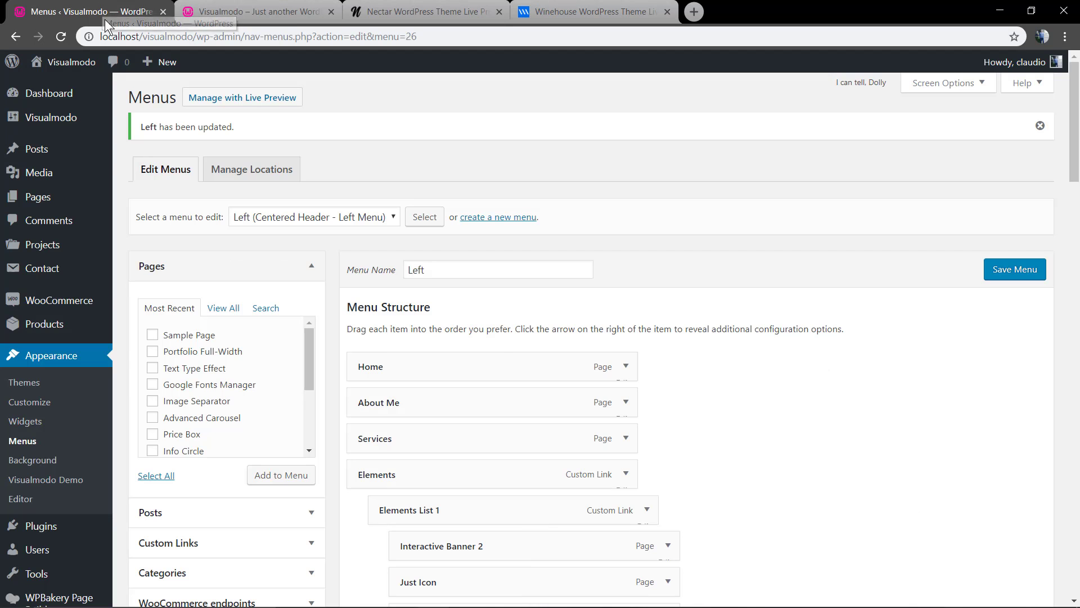
# Load the Right menu, assign it to Centered Header - Right Menu, and save
pyautogui.click(324, 213)
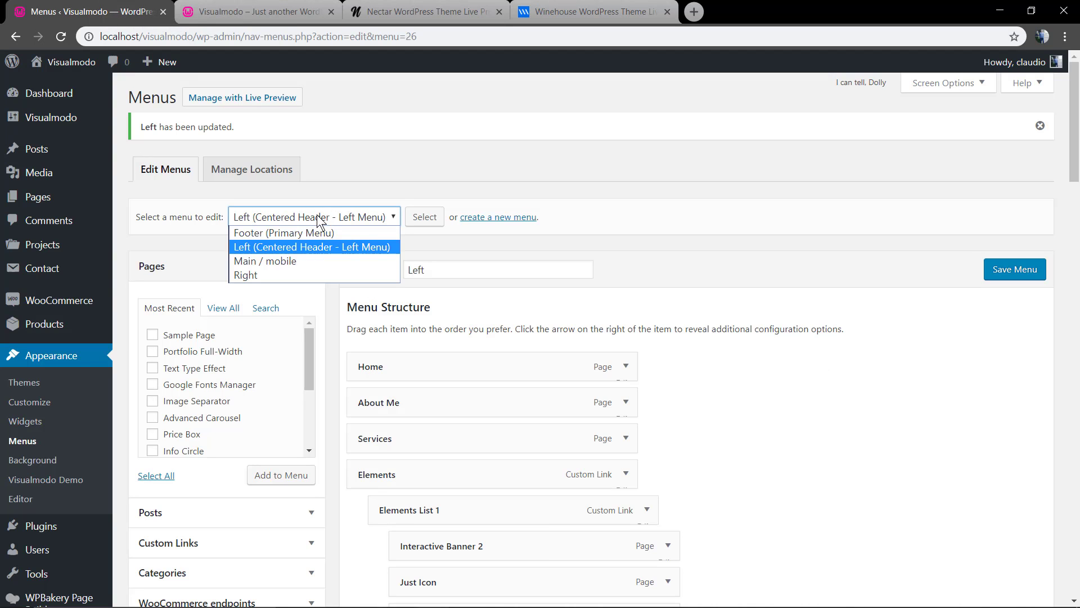
pyautogui.click(276, 277)
pyautogui.click(425, 218)
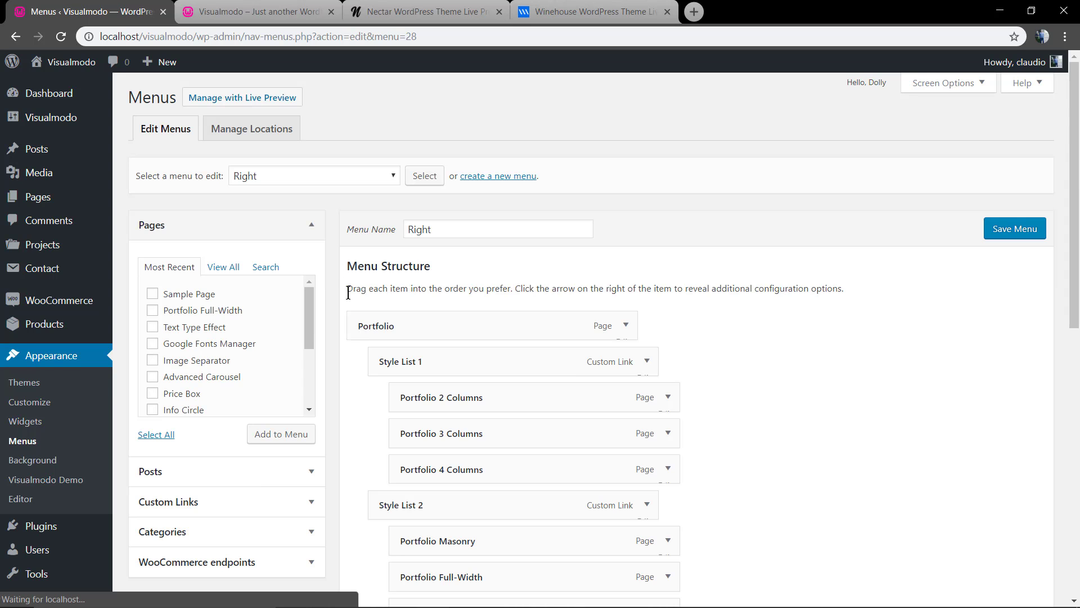
pyautogui.scroll(-8, 400, 293)
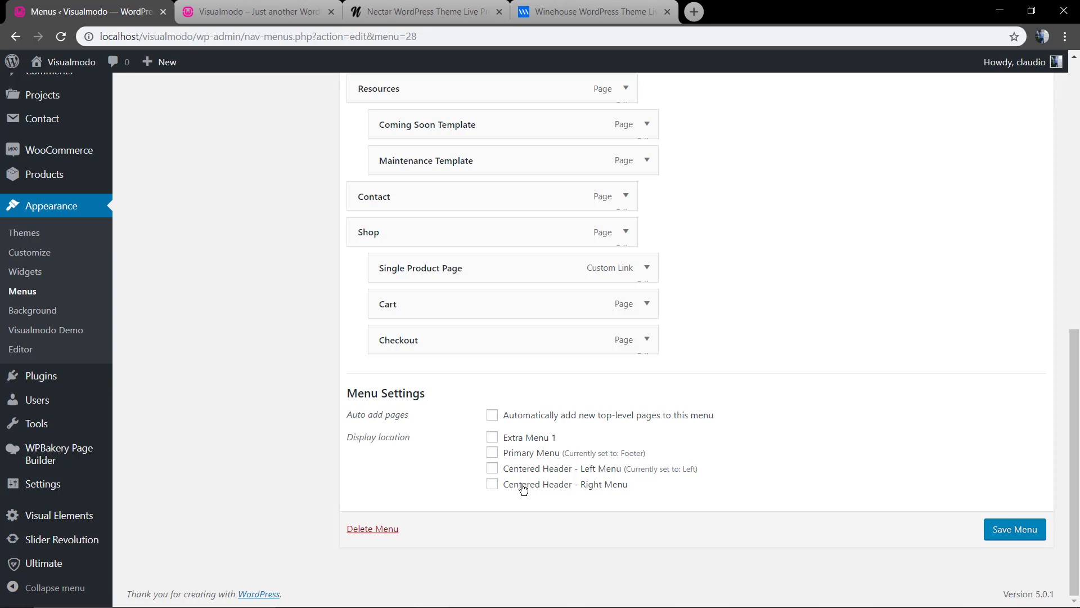
pyautogui.click(491, 485)
pyautogui.click(1012, 539)
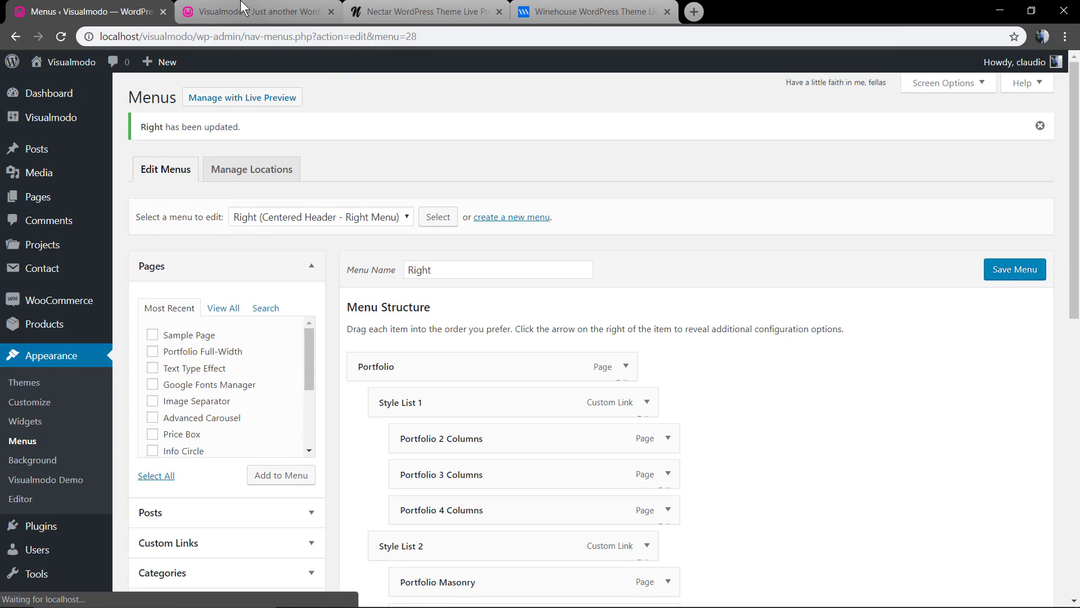
# Reload the live site and check the split-menu header against the menu editor
pyautogui.click(259, 11)
pyautogui.press('F5')
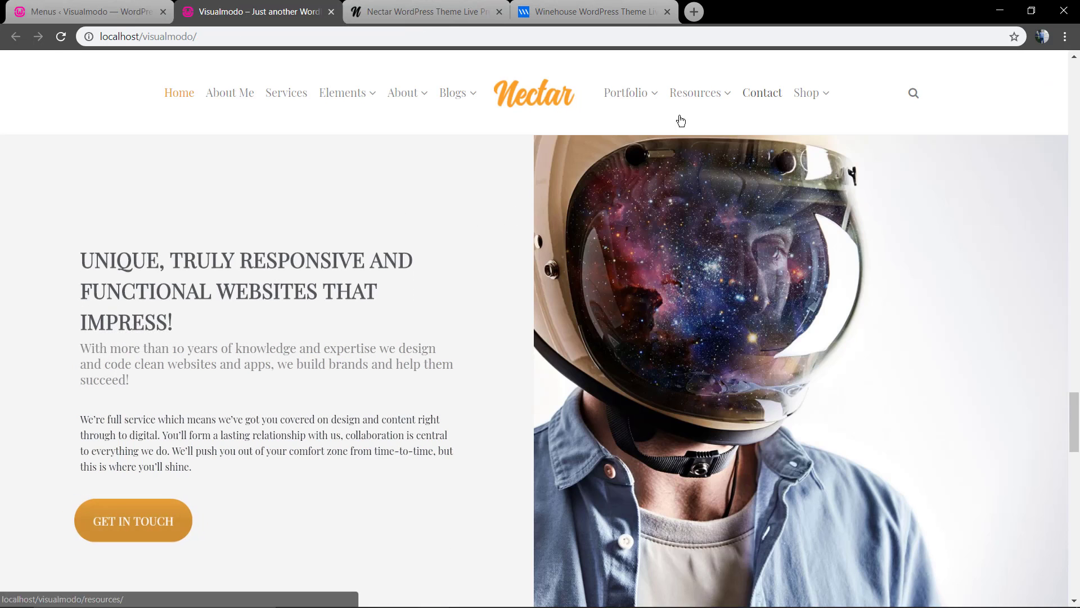
pyautogui.moveTo(720, 100)
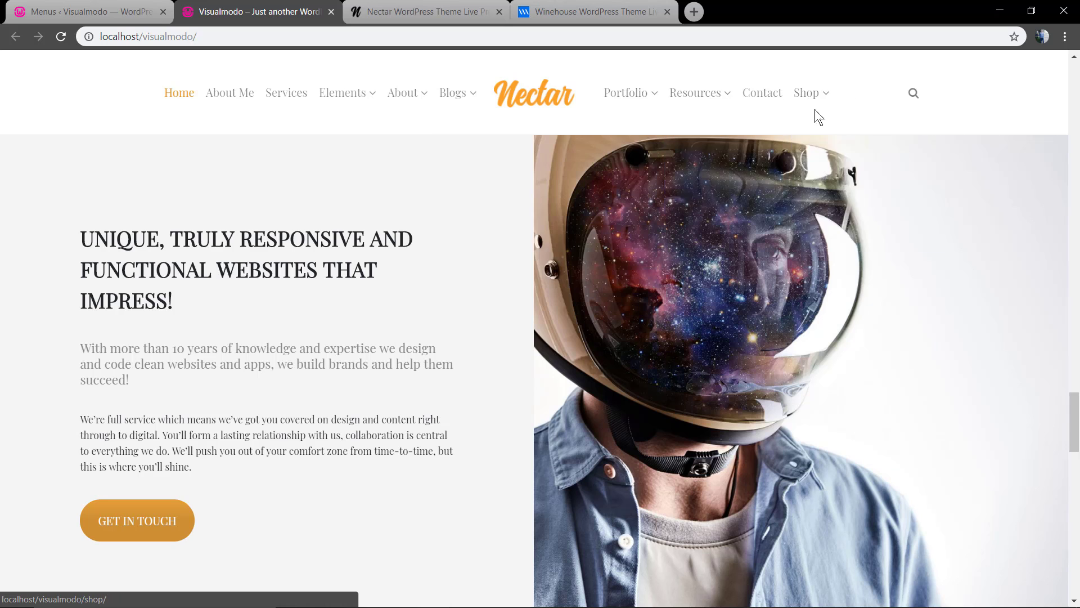
pyautogui.click(113, 8)
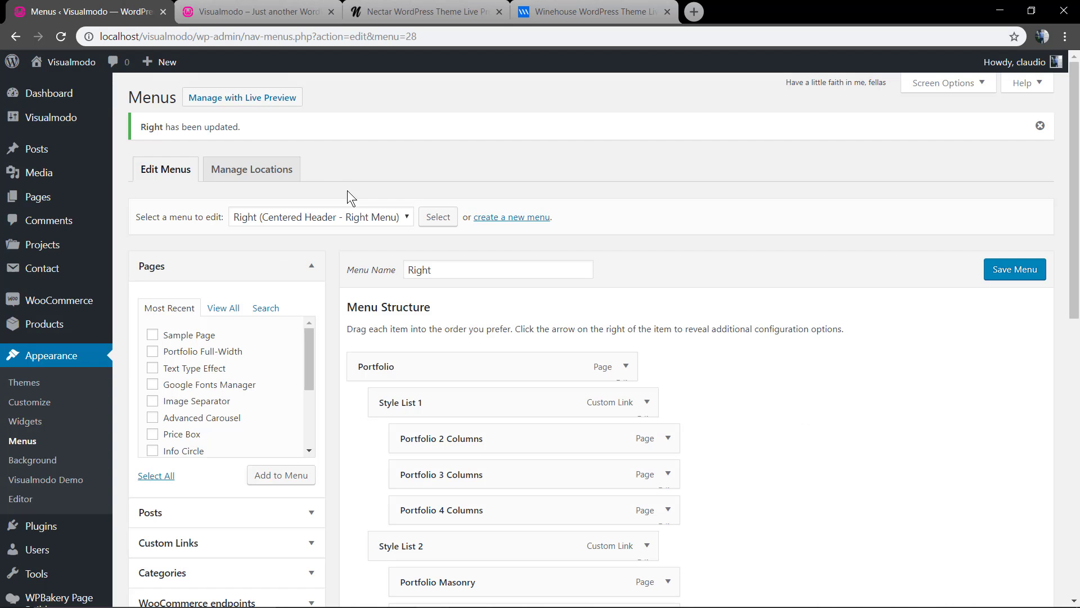
pyautogui.scroll(-2, 432, 309)
pyautogui.scroll(2, 454, 302)
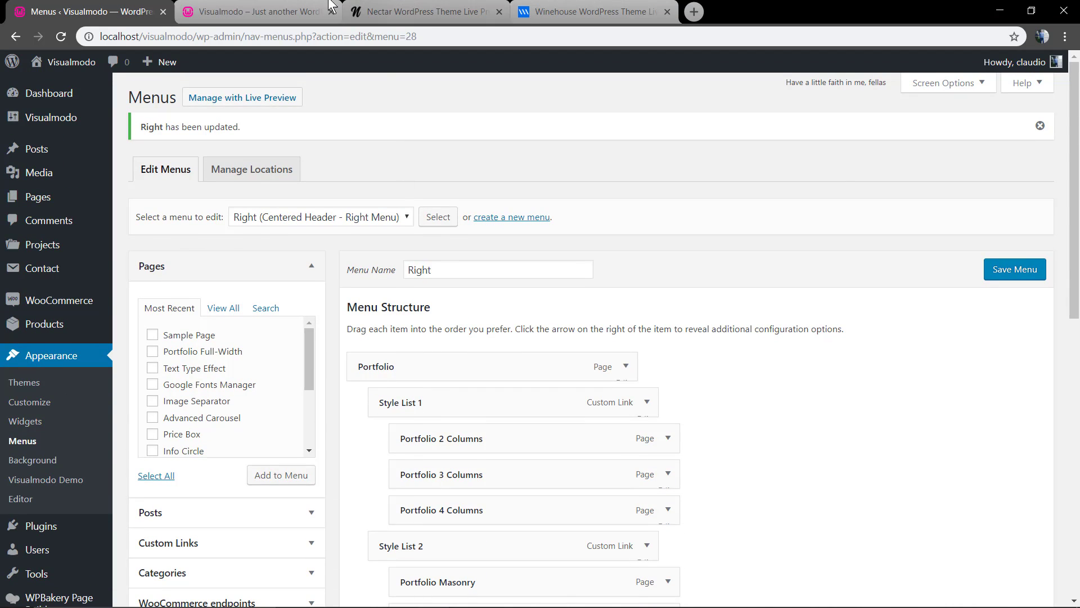
pyautogui.click(303, 11)
pyautogui.moveTo(343, 93)
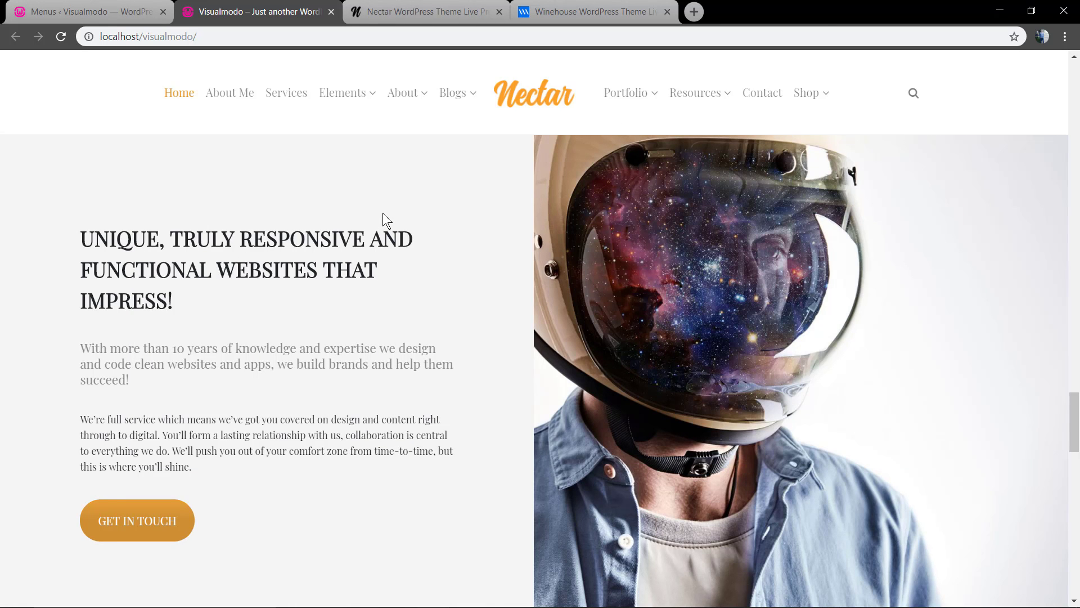
pyautogui.click(169, 5)
# Load the Main / mobile menu, save it with the Primary Menu location, and check the front end
pyautogui.click(353, 214)
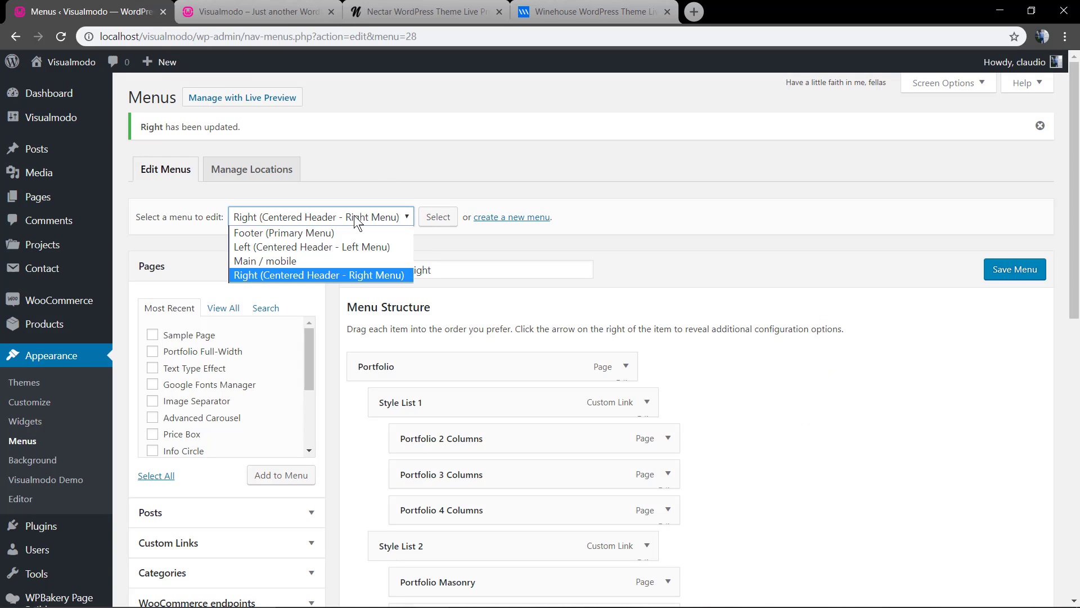
pyautogui.click(315, 260)
pyautogui.click(439, 219)
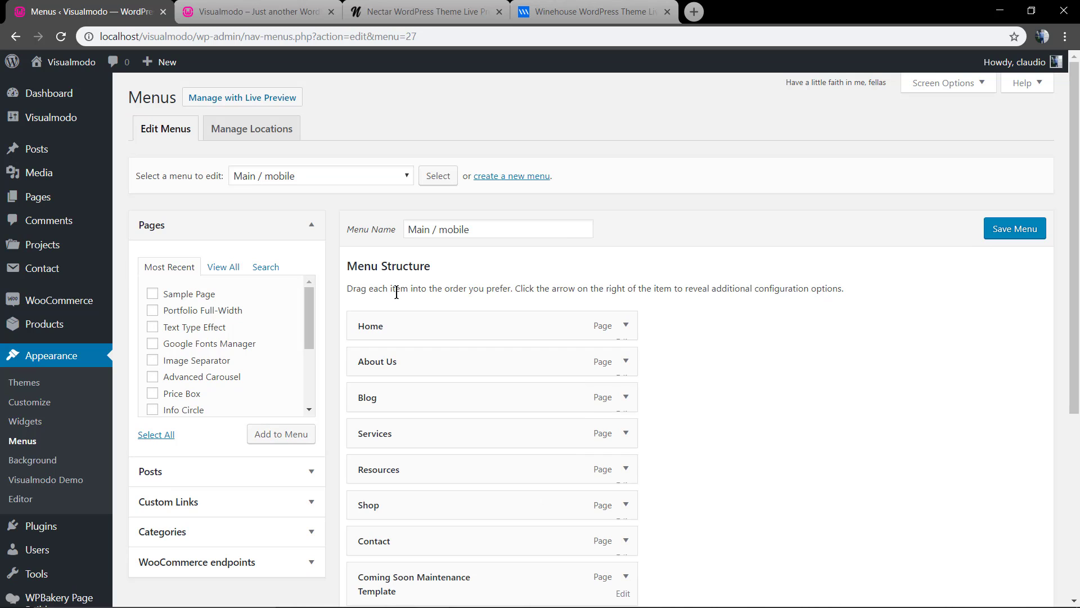
pyautogui.scroll(-5, 357, 202)
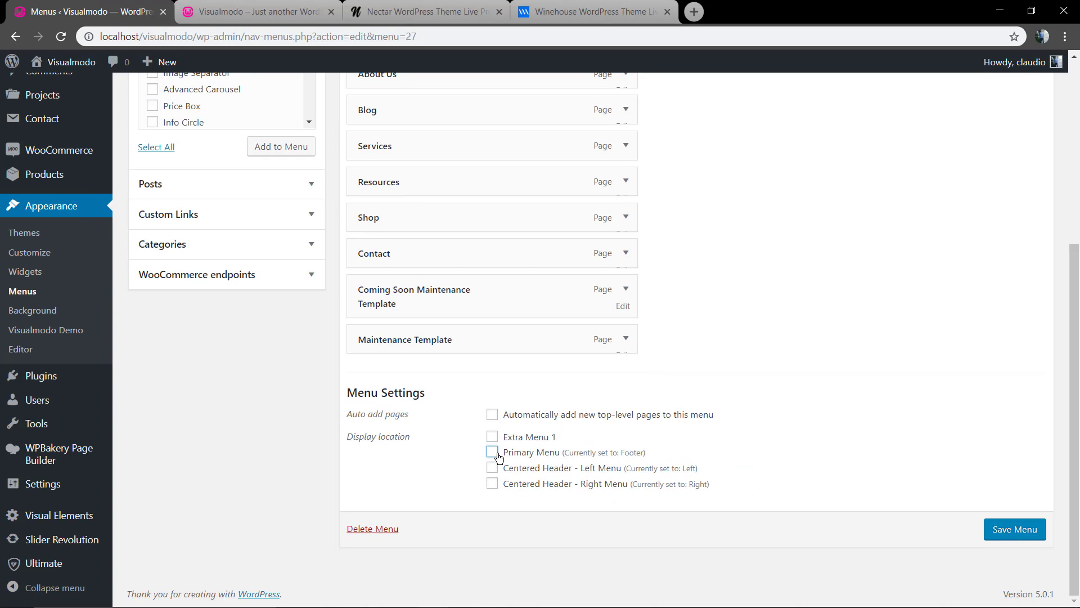
pyautogui.click(1015, 529)
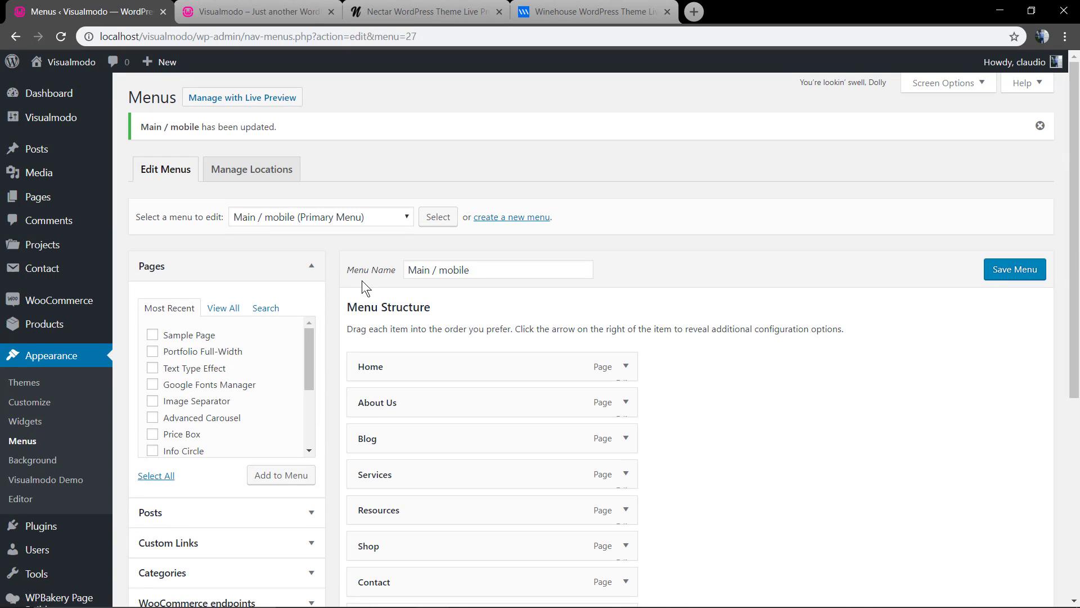
pyautogui.click(340, 218)
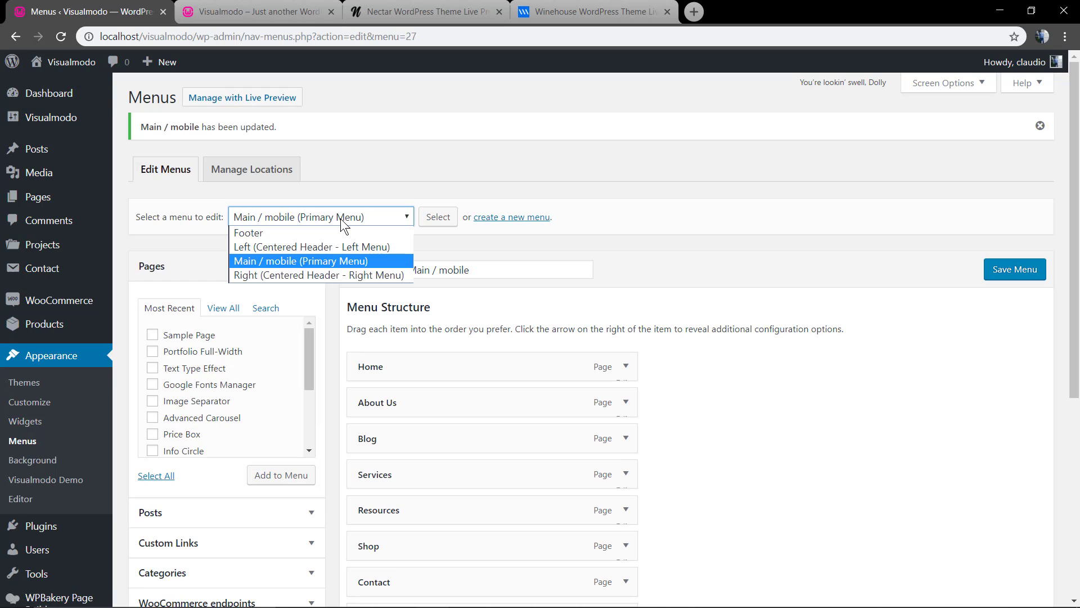
pyautogui.click(264, 12)
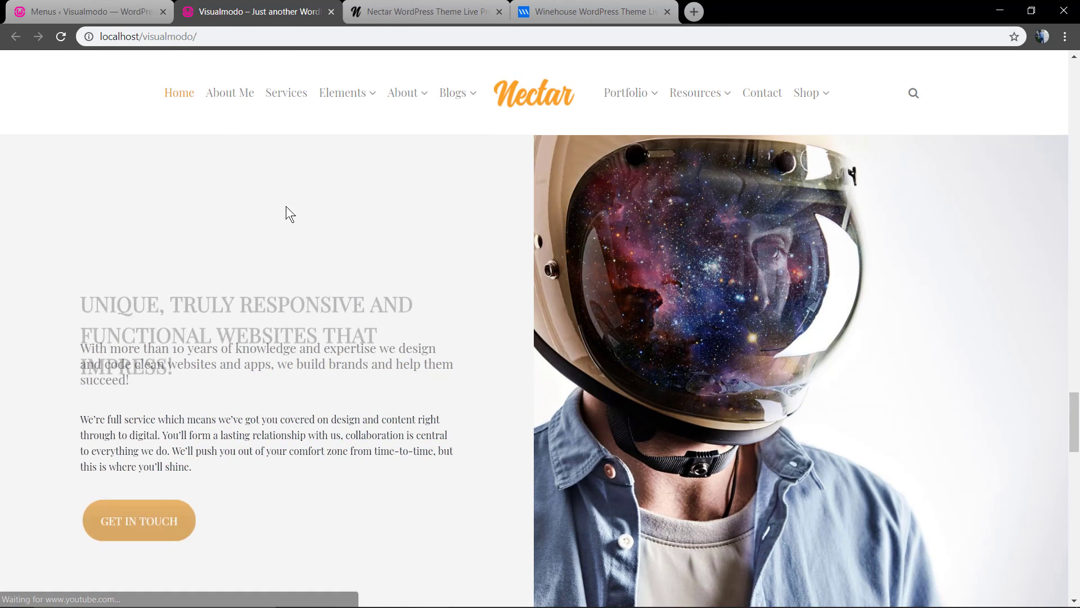
# Save the fourth Header Layout in Nectar Theme Options and reload the live homepage
pyautogui.click(111, 8)
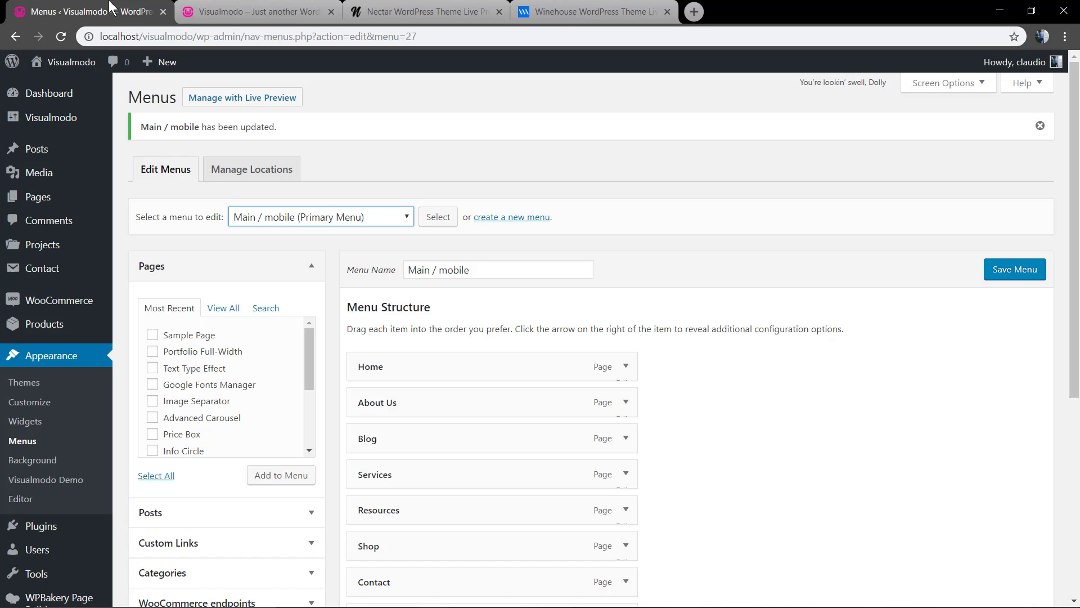
pyautogui.moveTo(50, 117)
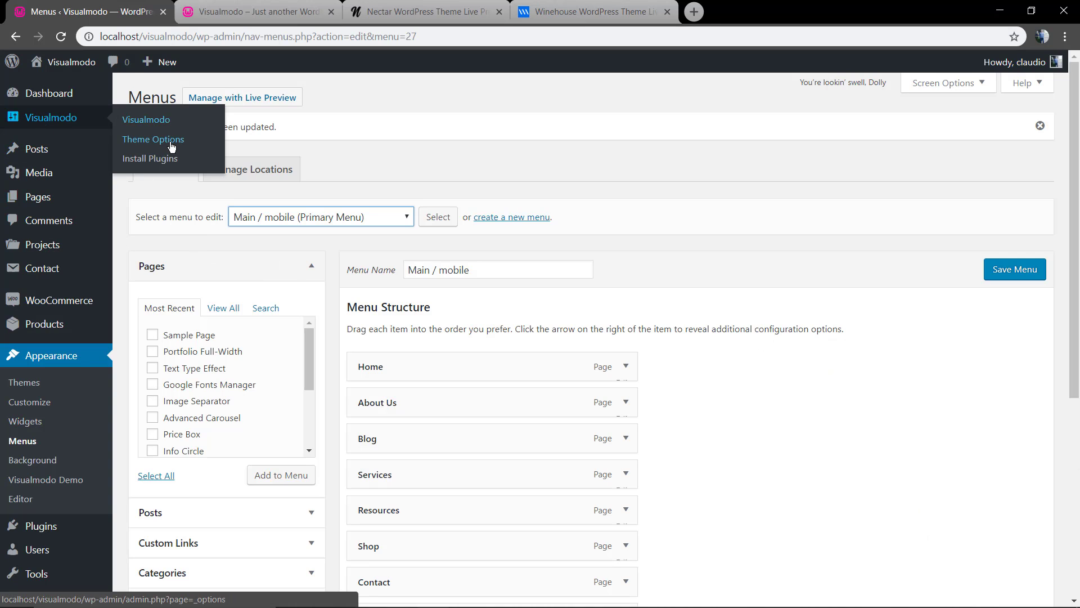
pyautogui.click(169, 142)
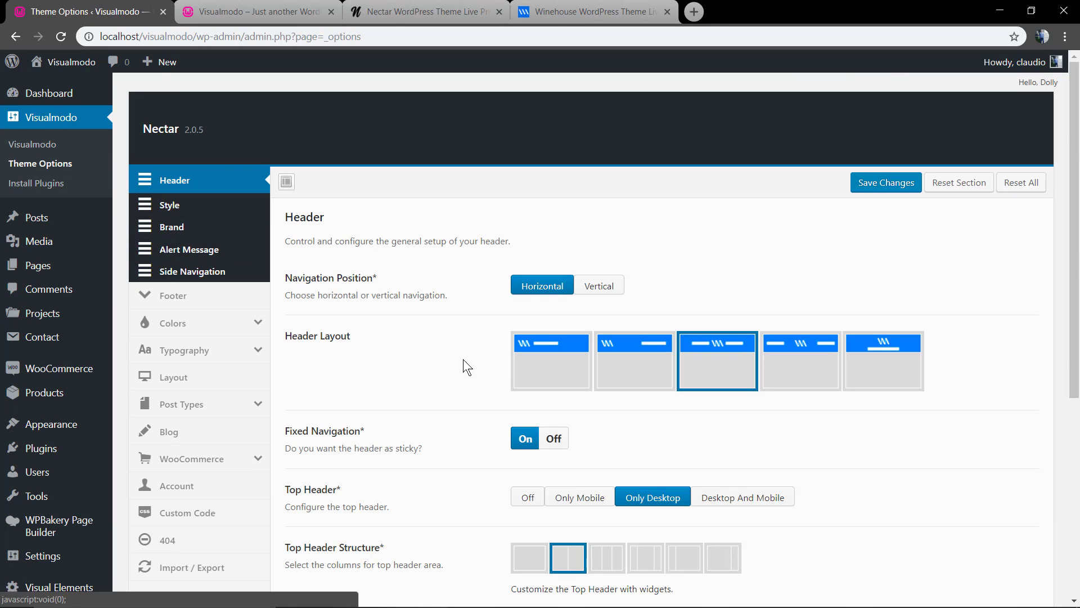
pyautogui.click(802, 362)
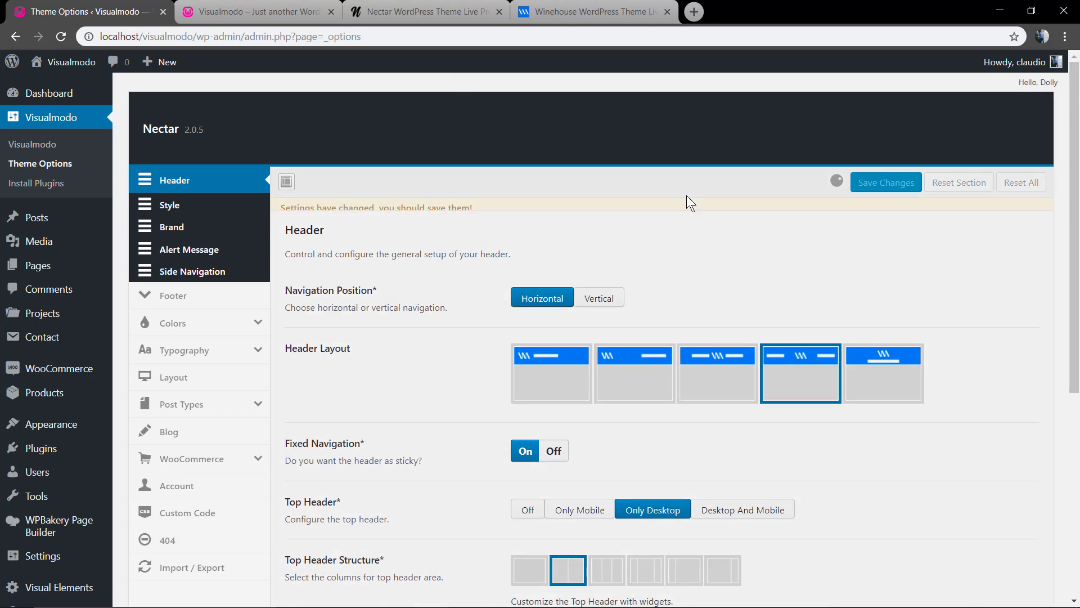
pyautogui.click(887, 182)
pyautogui.click(259, 11)
pyautogui.press('F5')
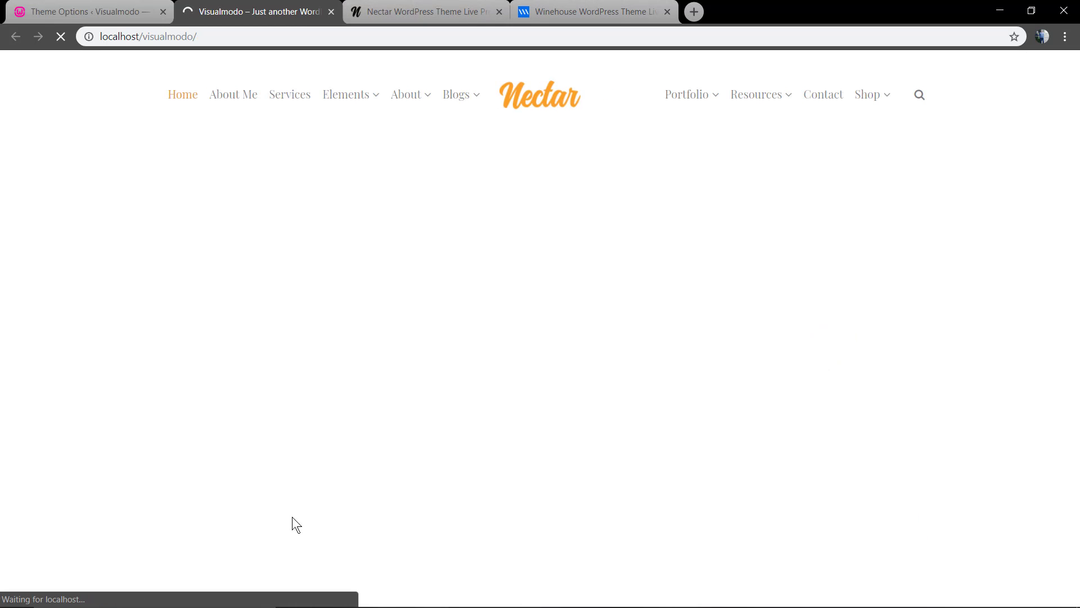